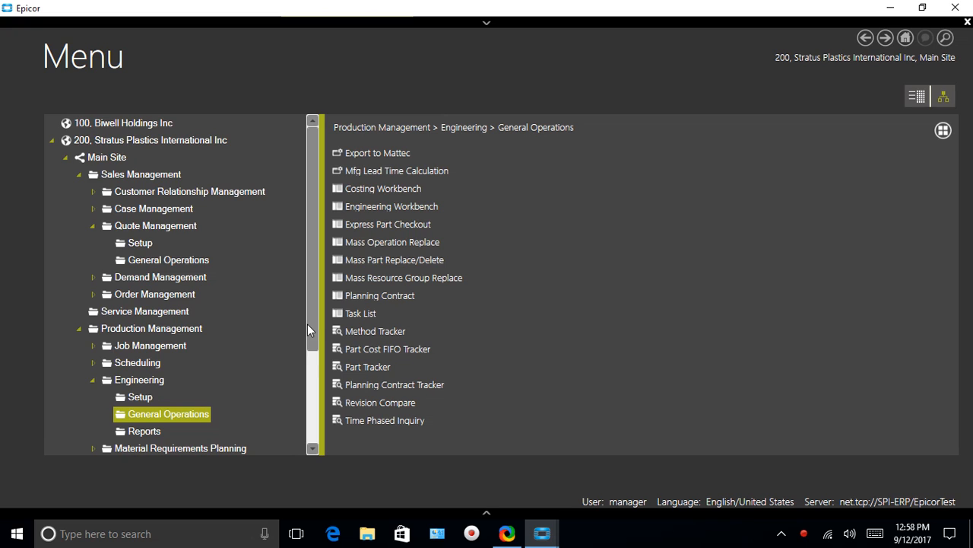
# Open the Business Process Management folder under System Management in the menu tree.
pyautogui.moveTo(316, 320); pyautogui.dragTo(335, 447)
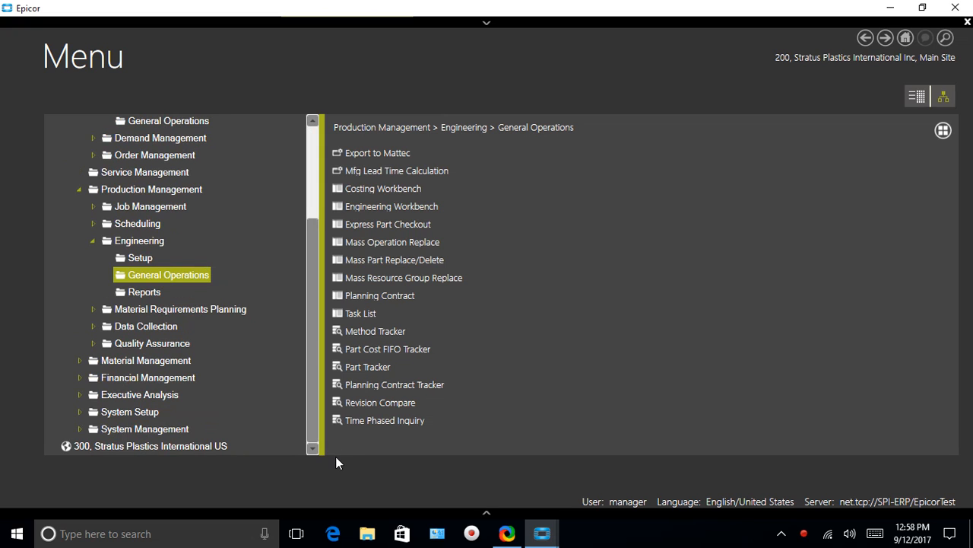
pyautogui.click(79, 430)
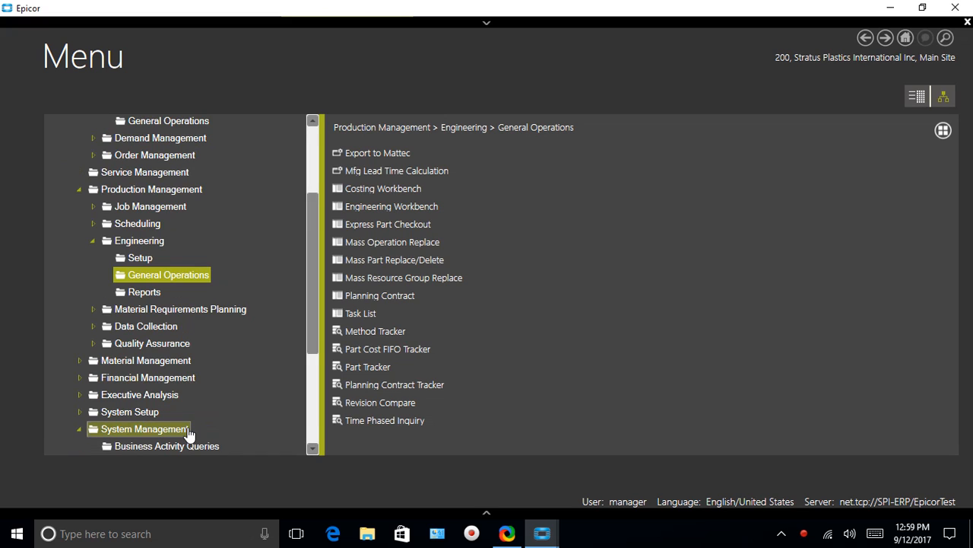
pyautogui.moveTo(311, 314); pyautogui.dragTo(311, 396)
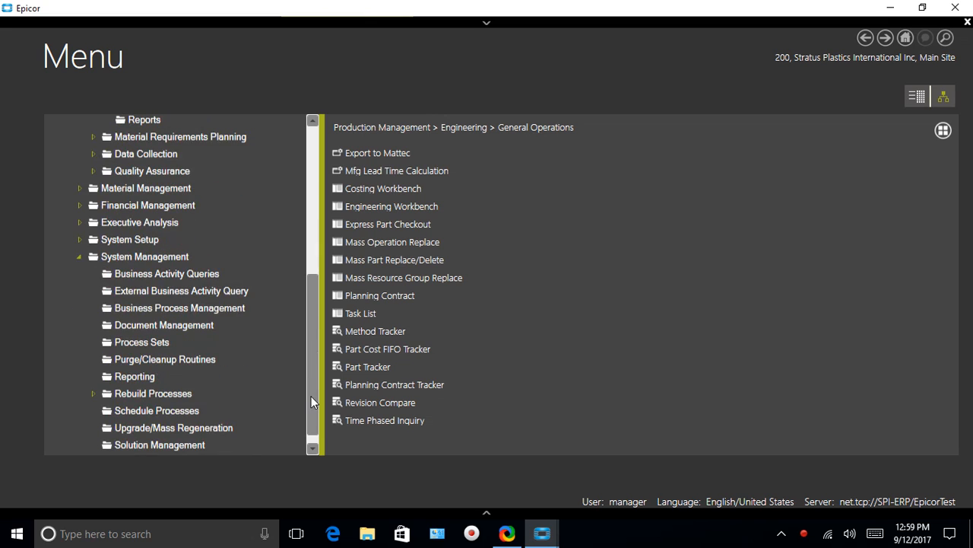
pyautogui.click(114, 308)
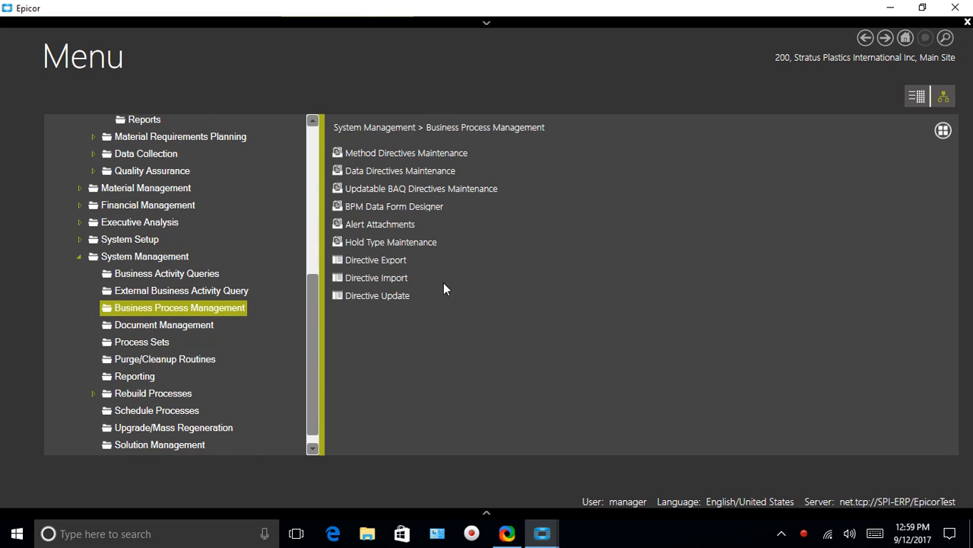
# Open Method Directives Maintenance, dismiss the customization notice, and bring the Method Directives window to the front.
pyautogui.click(377, 154)
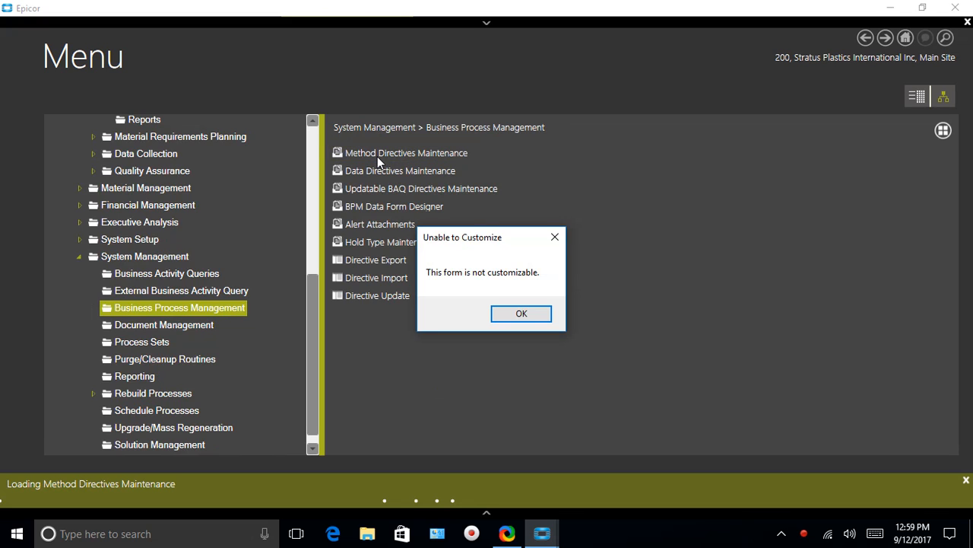
pyautogui.click(522, 315)
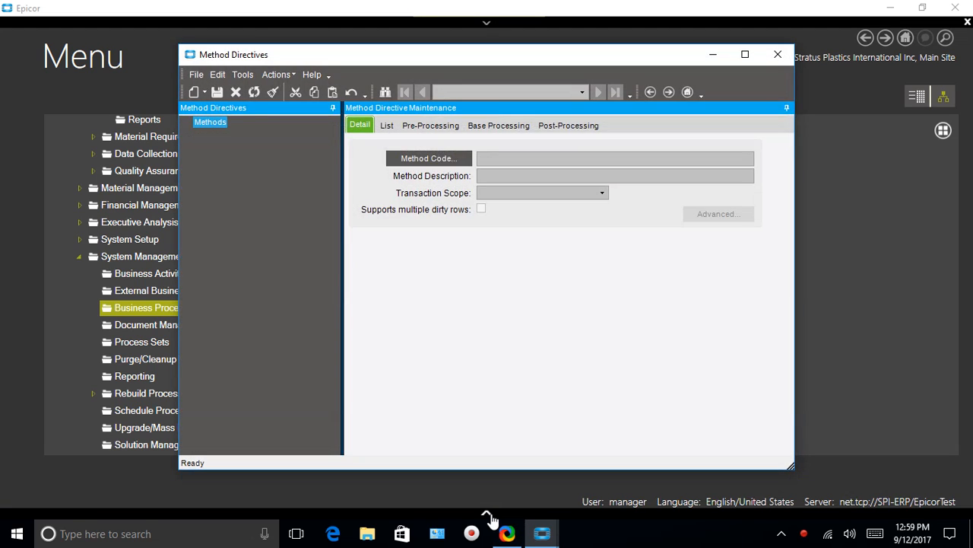
pyautogui.click(488, 514)
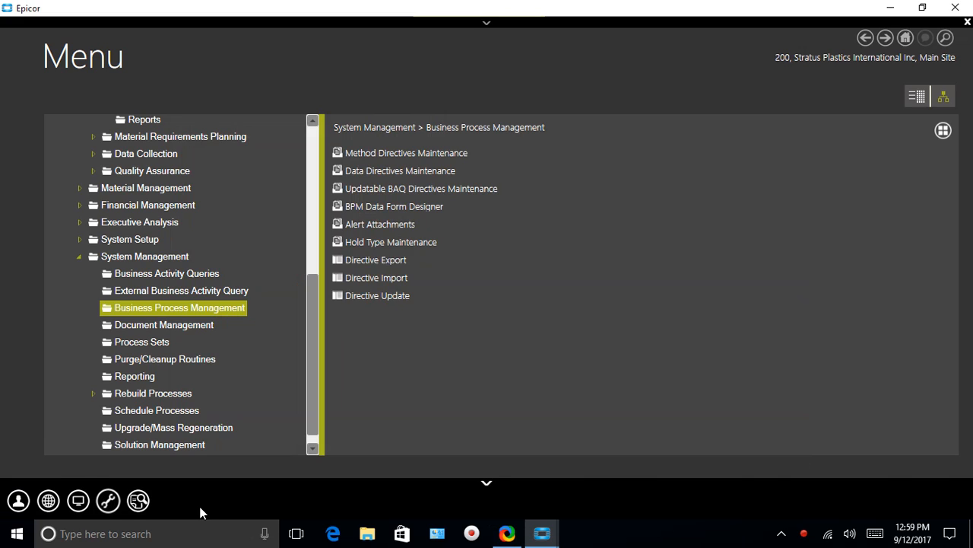
pyautogui.moveTo(542, 532)
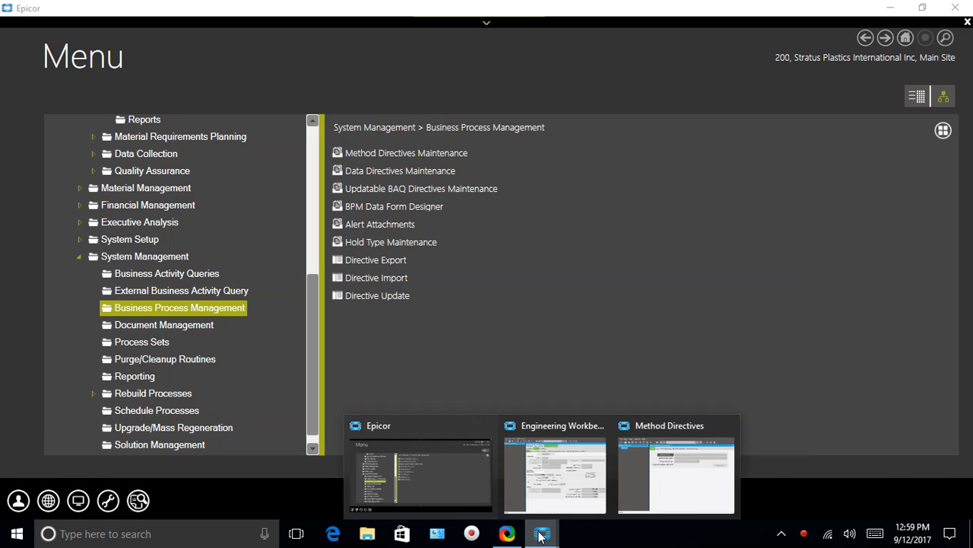
pyautogui.click(674, 454)
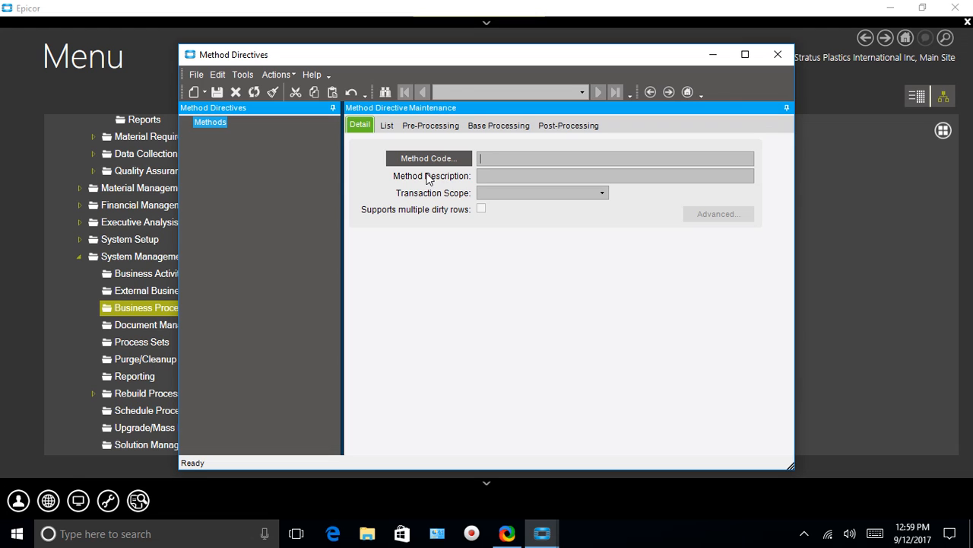
pyautogui.click(508, 534)
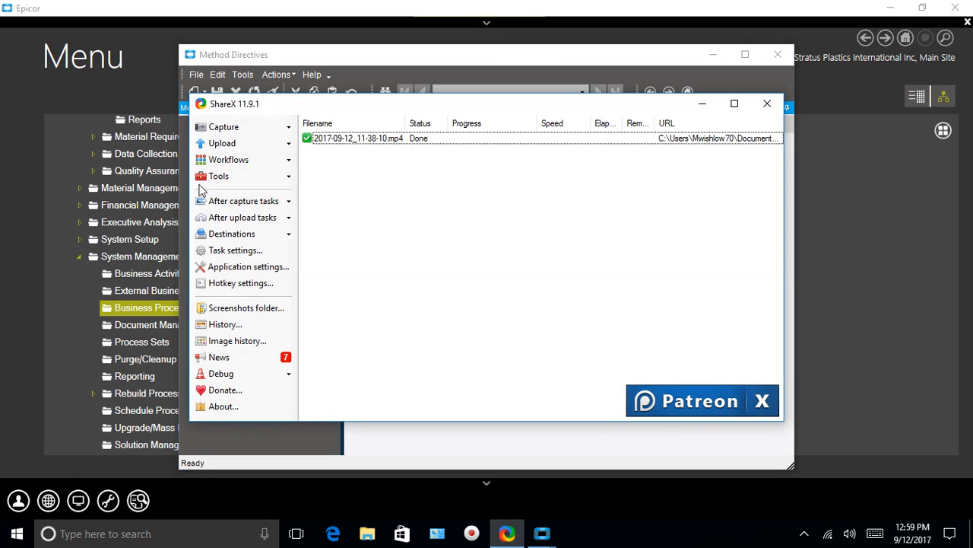
pyautogui.click(702, 104)
pyautogui.click(804, 533)
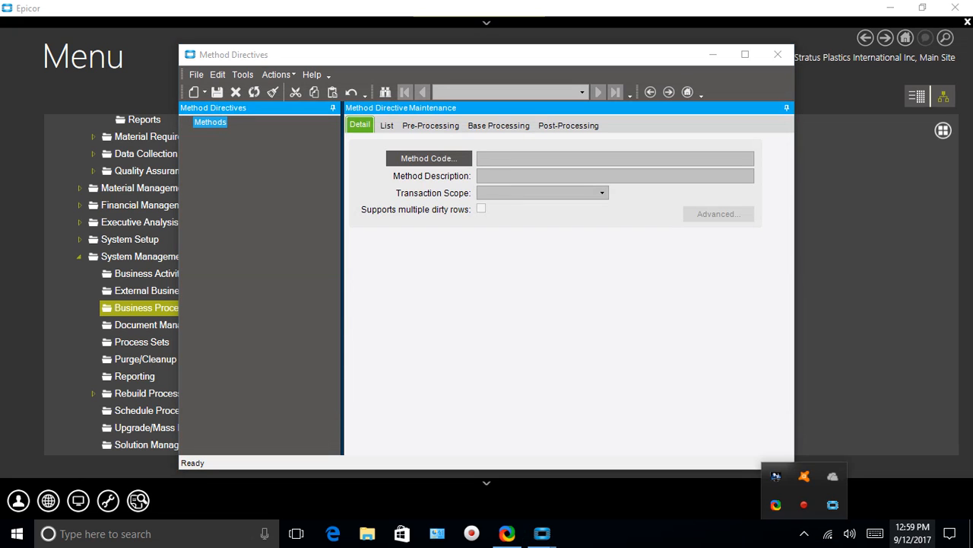
pyautogui.click(648, 531)
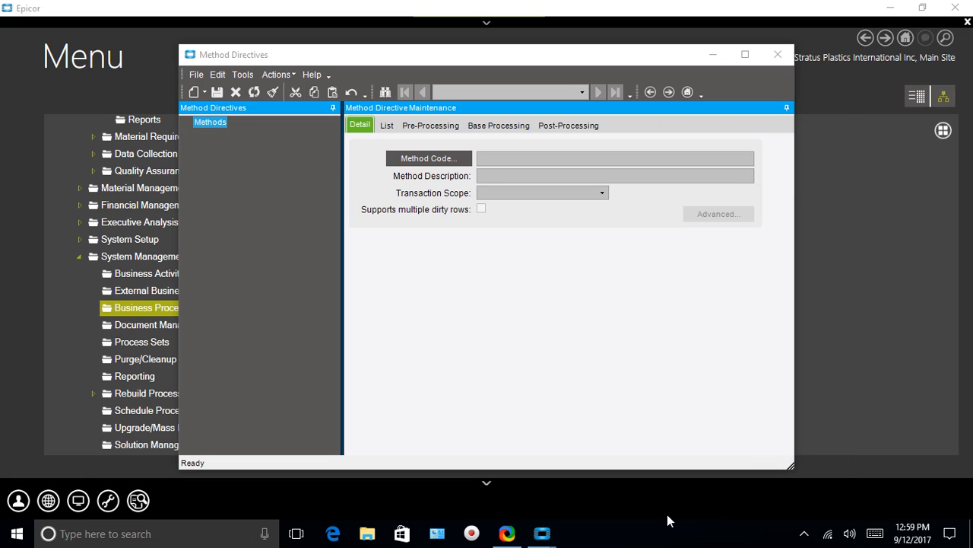
pyautogui.click(195, 74)
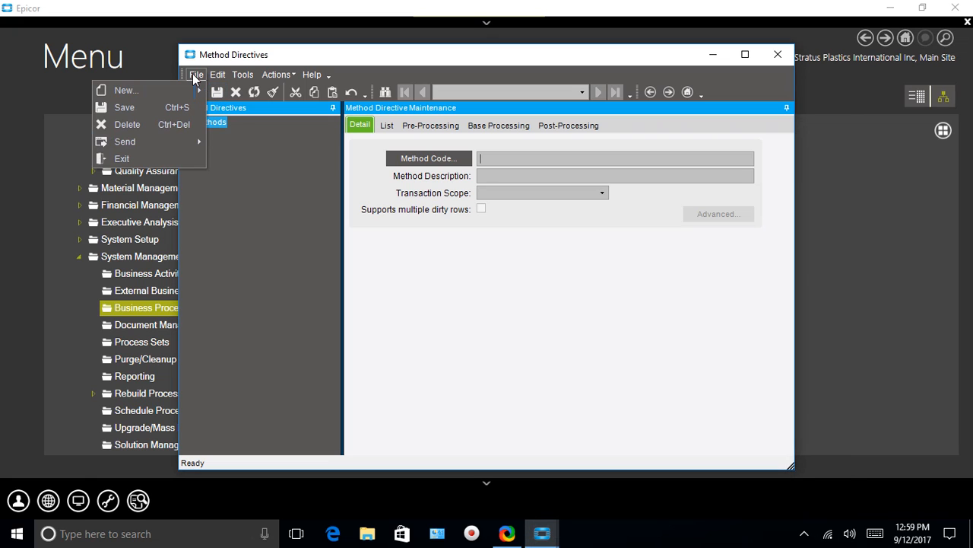
pyautogui.moveTo(178, 98)
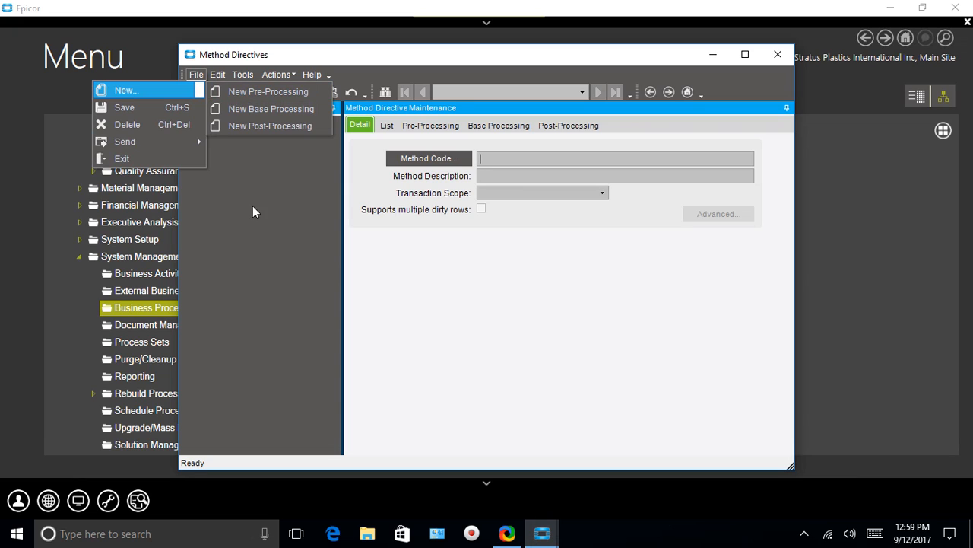
pyautogui.click(246, 152)
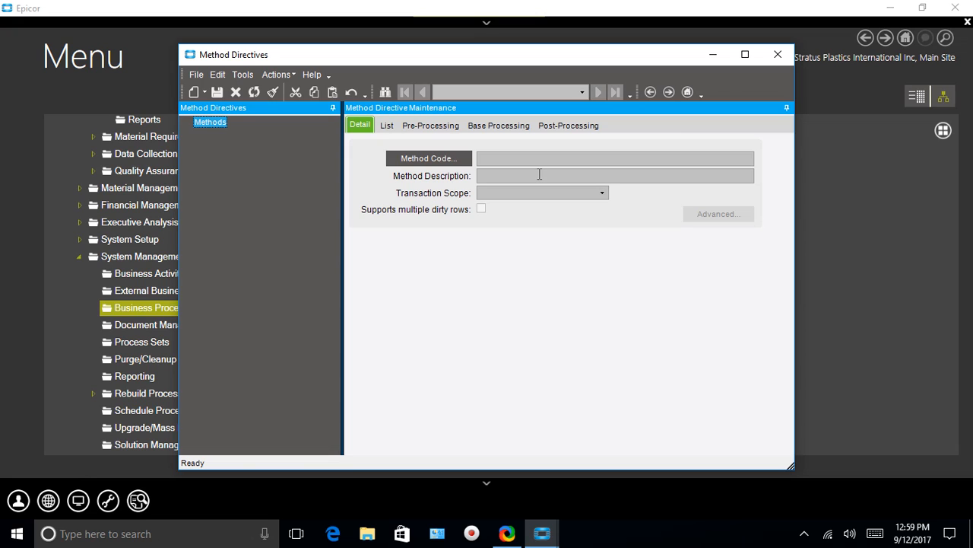
# Start a method search by business object in the Product area and choose EngWorkBench as the business object.
pyautogui.click(440, 158)
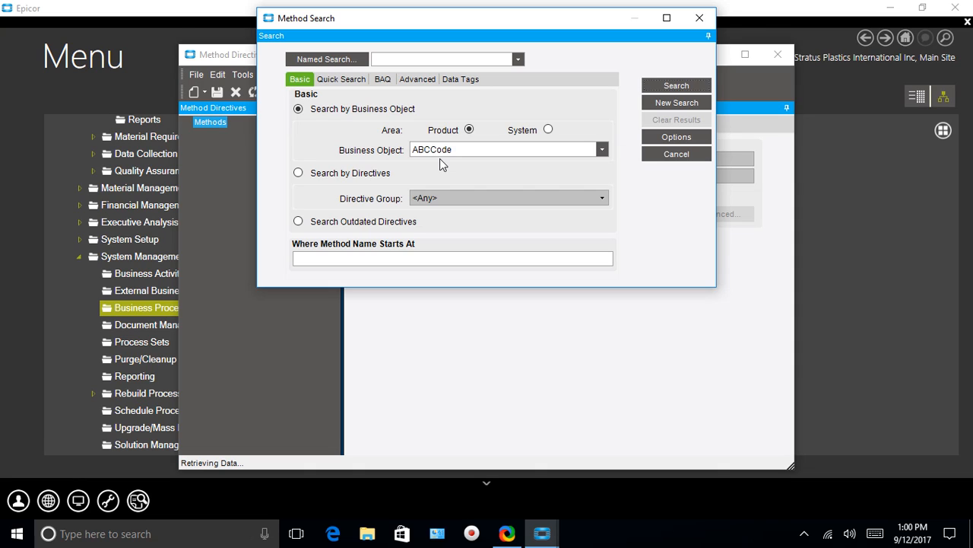
pyautogui.click(600, 151)
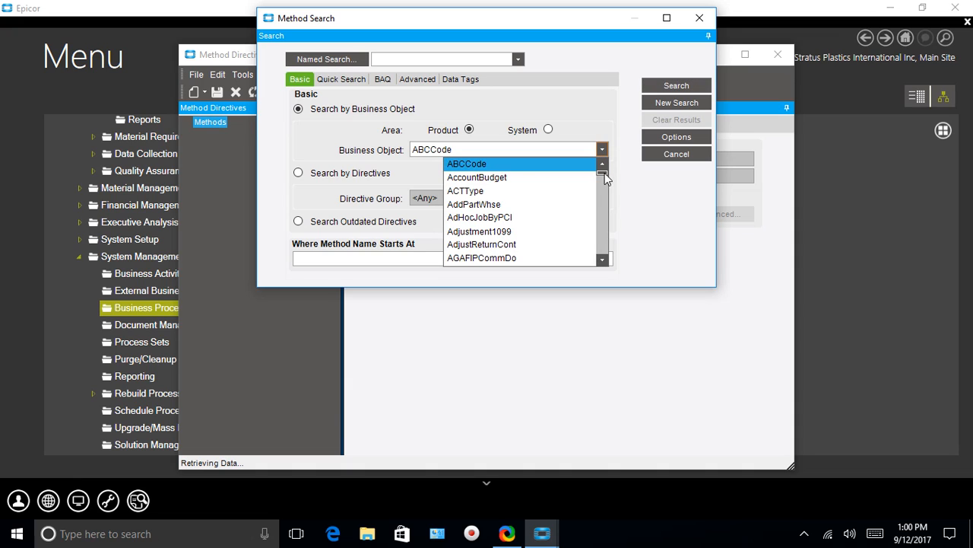
pyautogui.moveTo(603, 175); pyautogui.dragTo(602, 177)
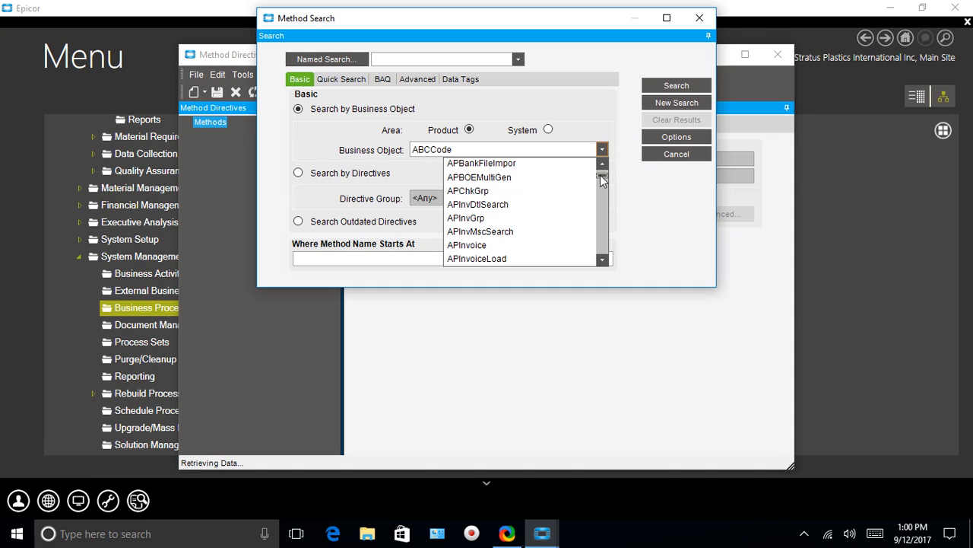
pyautogui.click(458, 151)
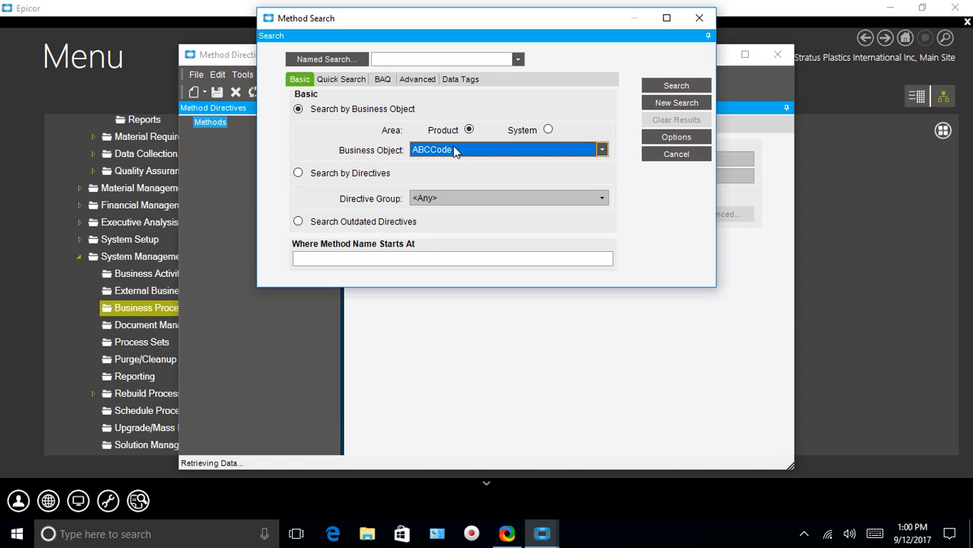
pyautogui.write('EAD')
pyautogui.click(601, 152)
pyautogui.click(601, 260)
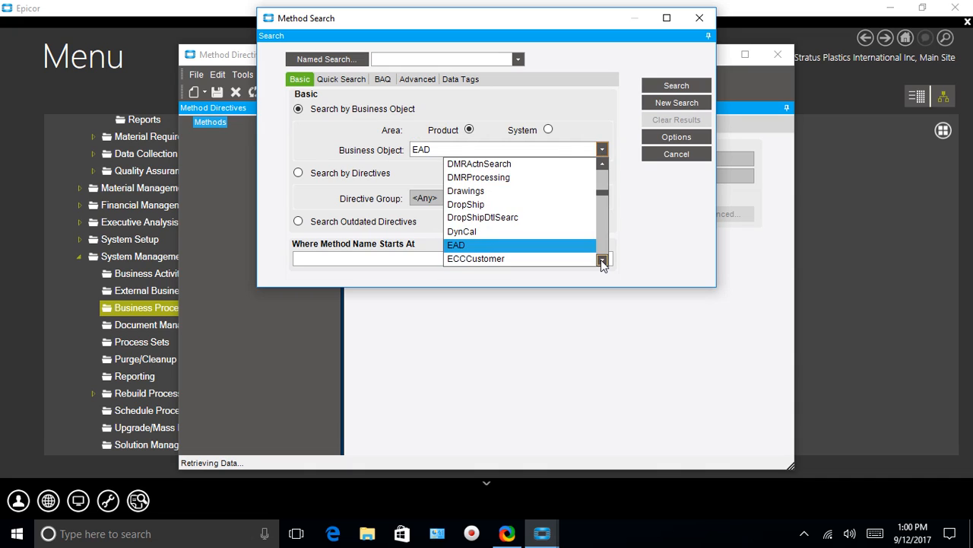
pyautogui.click(602, 260)
pyautogui.click(601, 261)
pyautogui.click(602, 260)
pyautogui.click(601, 260)
pyautogui.click(602, 260)
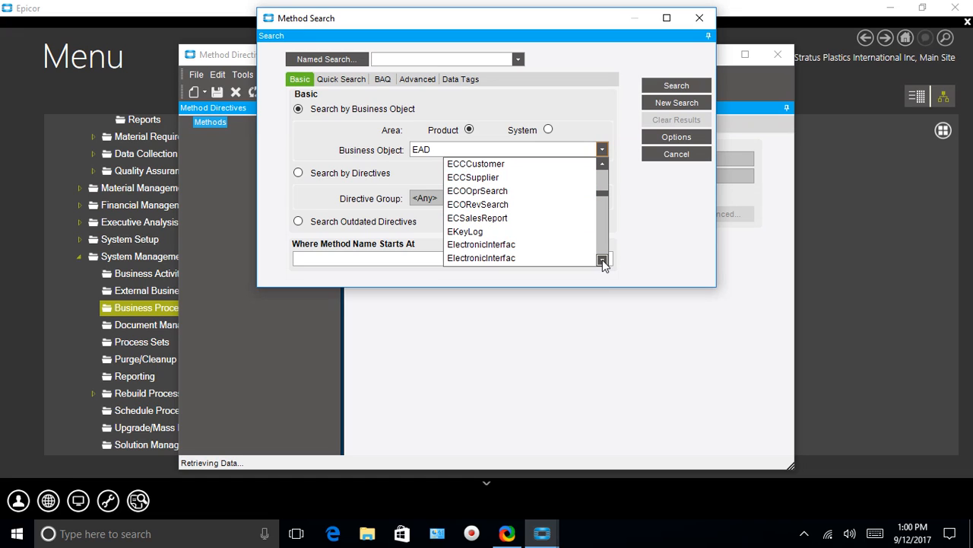
pyautogui.click(602, 165)
pyautogui.click(602, 164)
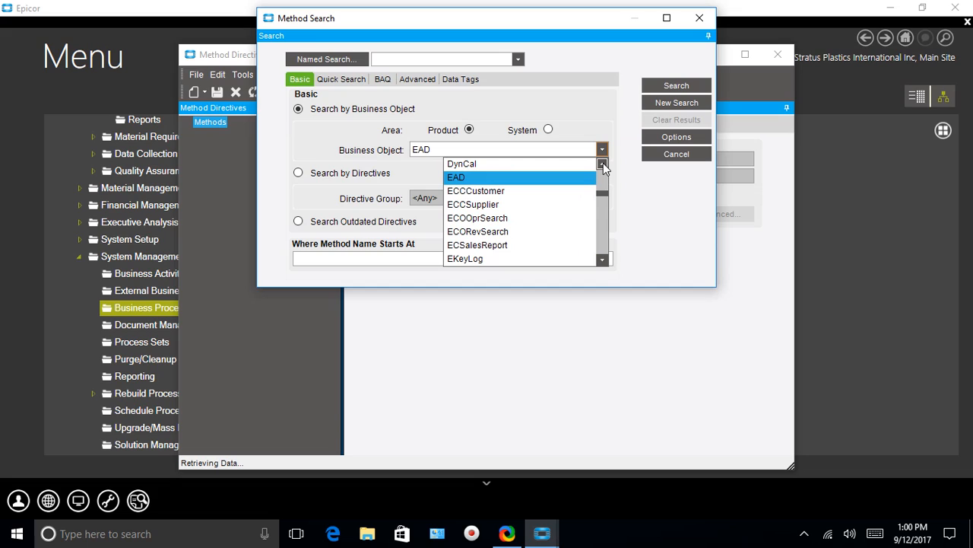
pyautogui.click(601, 260)
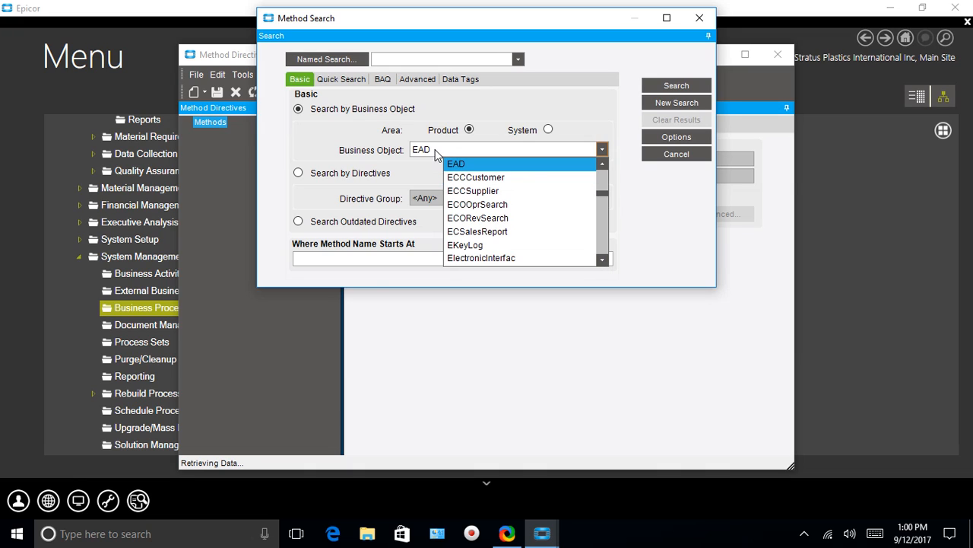
pyautogui.moveTo(598, 261); pyautogui.dragTo(599, 261)
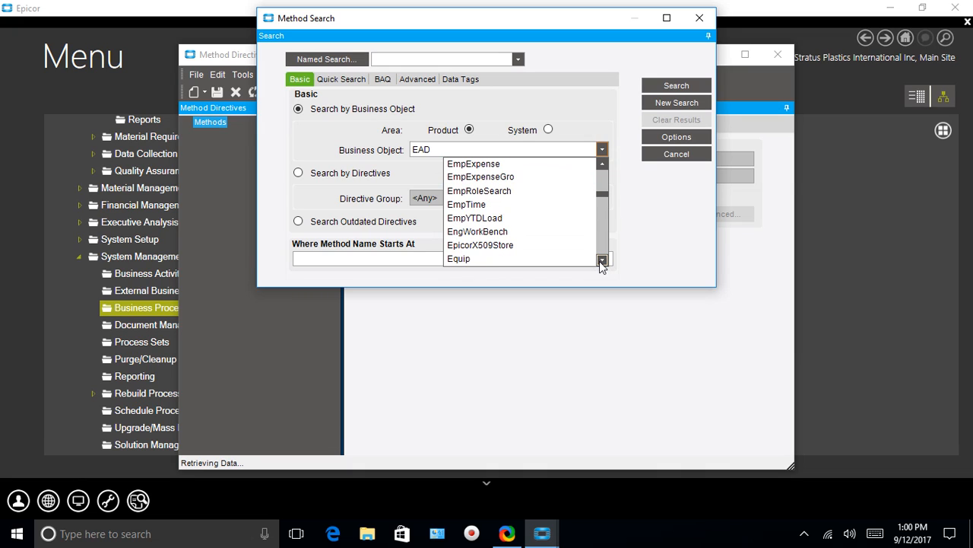
pyautogui.click(498, 232)
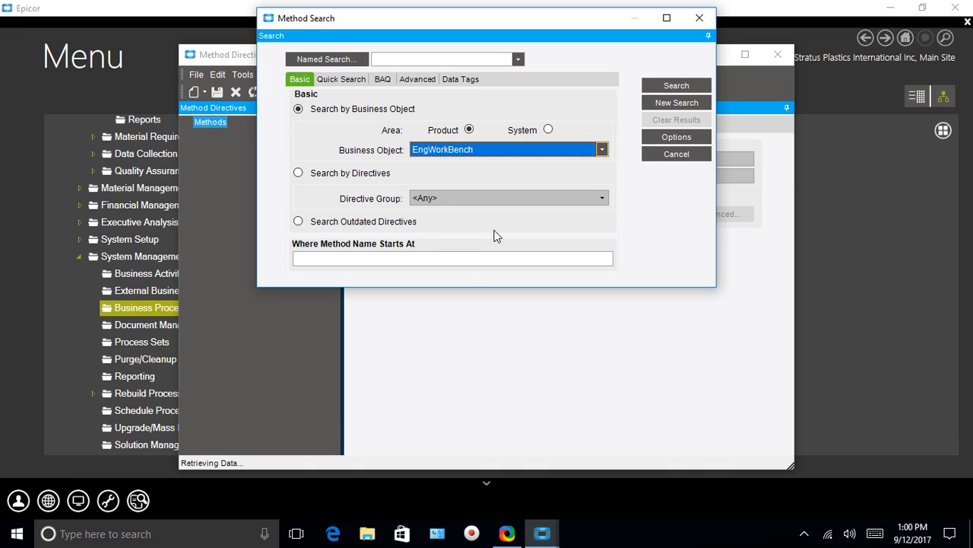
# Search for EngWorkBench methods whose name starts with UP and load the Update method.
pyautogui.click(315, 261)
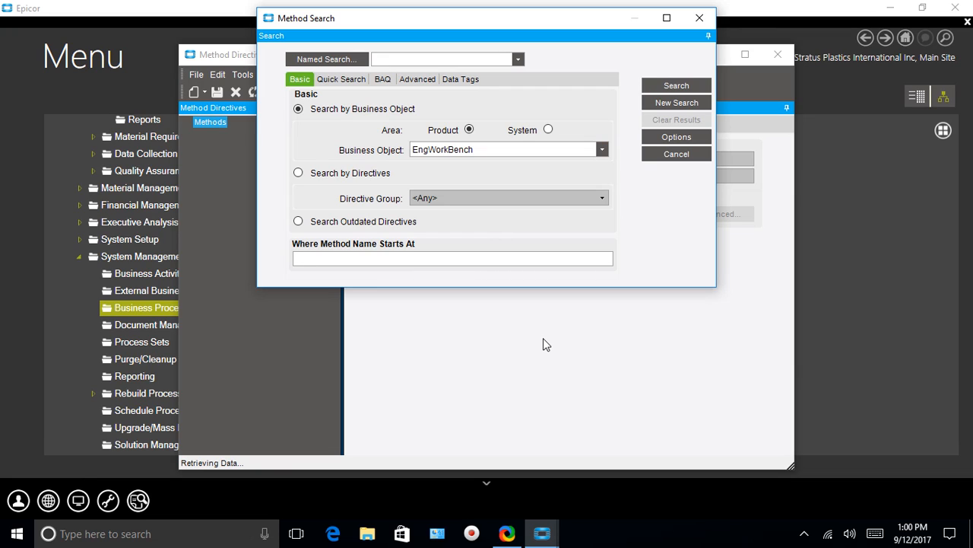
pyautogui.write('UP')
pyautogui.click(689, 86)
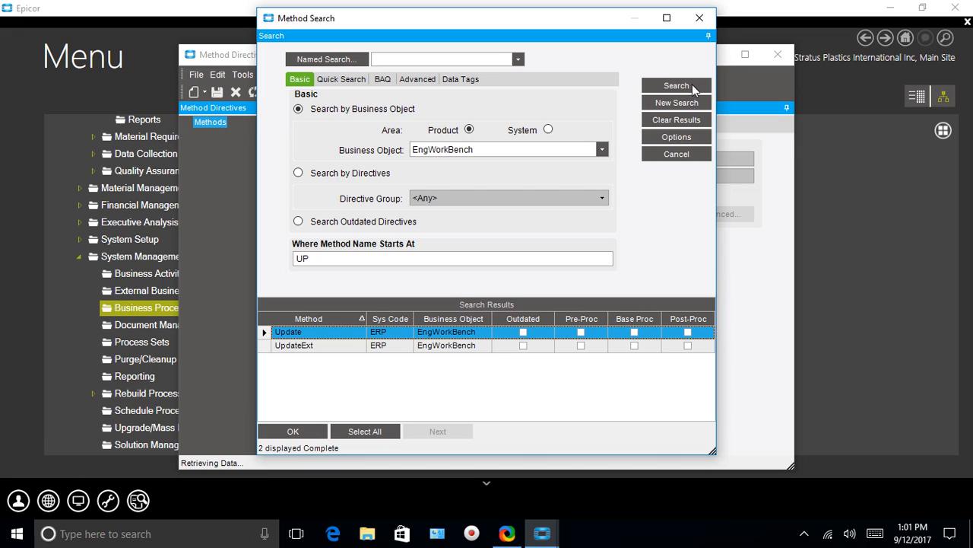
pyautogui.click(291, 432)
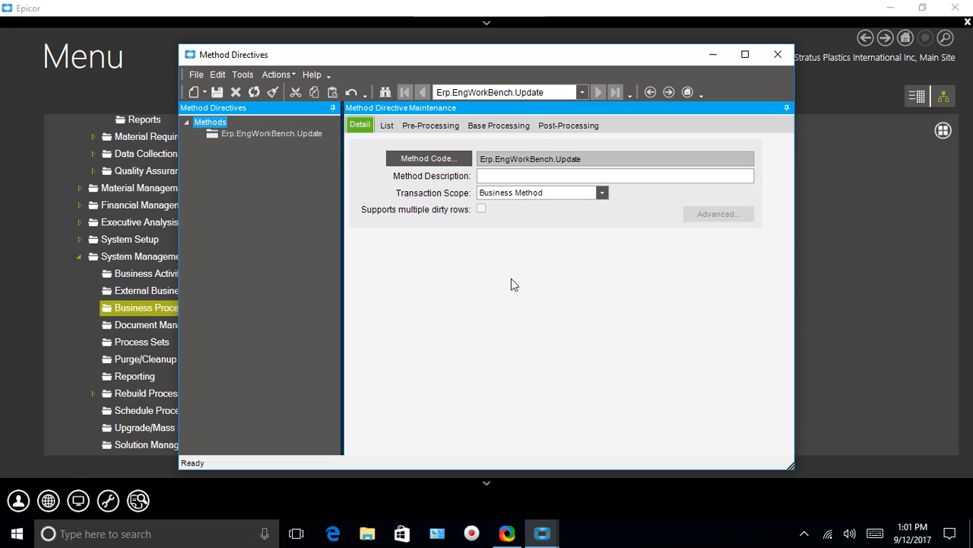
# Add a new pre-processing directive to the Erp.EngWorkBench.Update method.
pyautogui.click(416, 129)
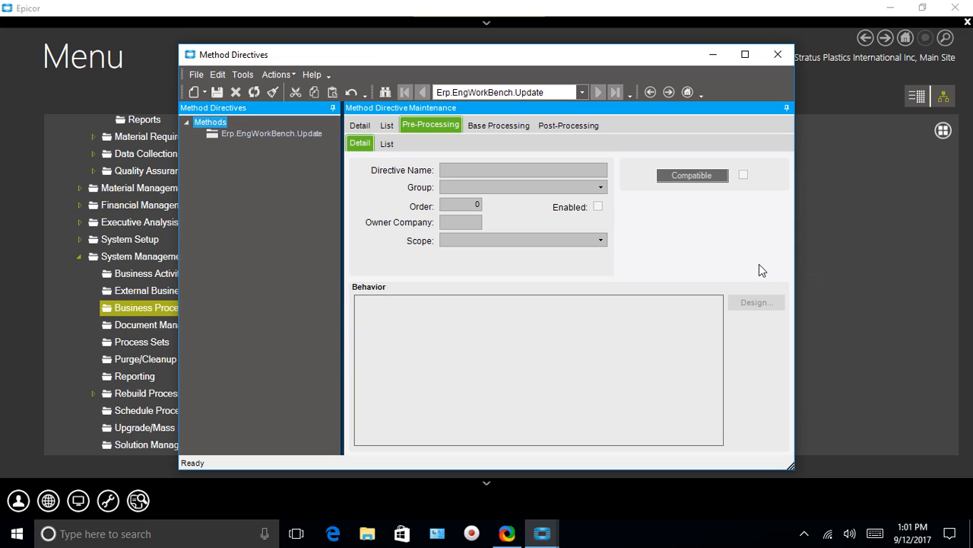
pyautogui.click(196, 74)
pyautogui.moveTo(174, 90)
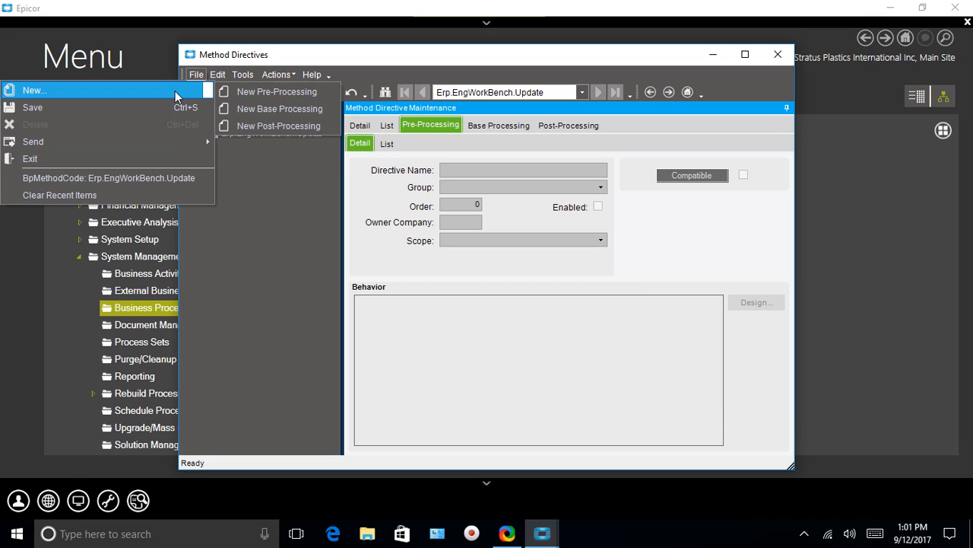
pyautogui.click(245, 93)
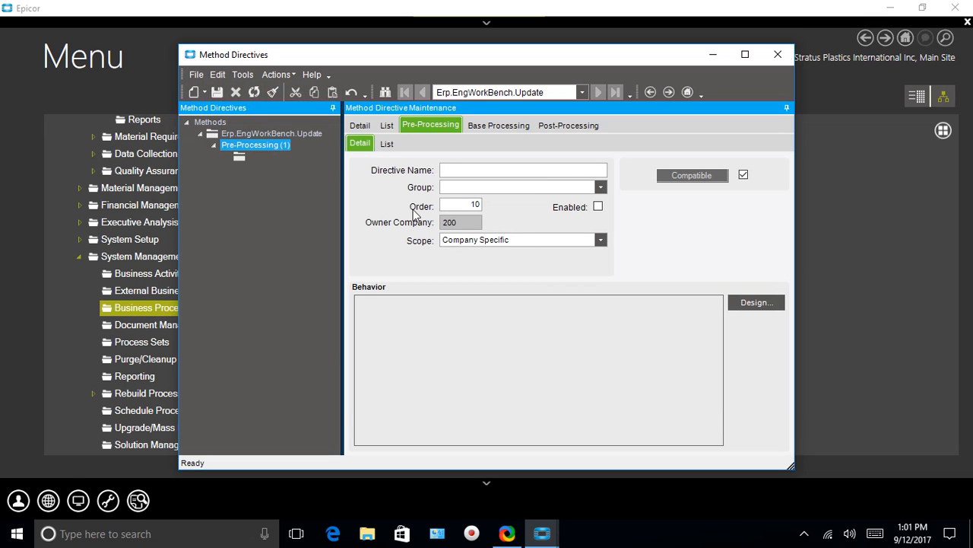
# Save the new pre-processing directive with the name PartsPerPkg and the group SIXS.
pyautogui.click(445, 169)
pyautogui.write('PArtsPerPkg')
pyautogui.click(452, 171)
pyautogui.press('BackSpace')
pyautogui.write('a')
pyautogui.click(601, 187)
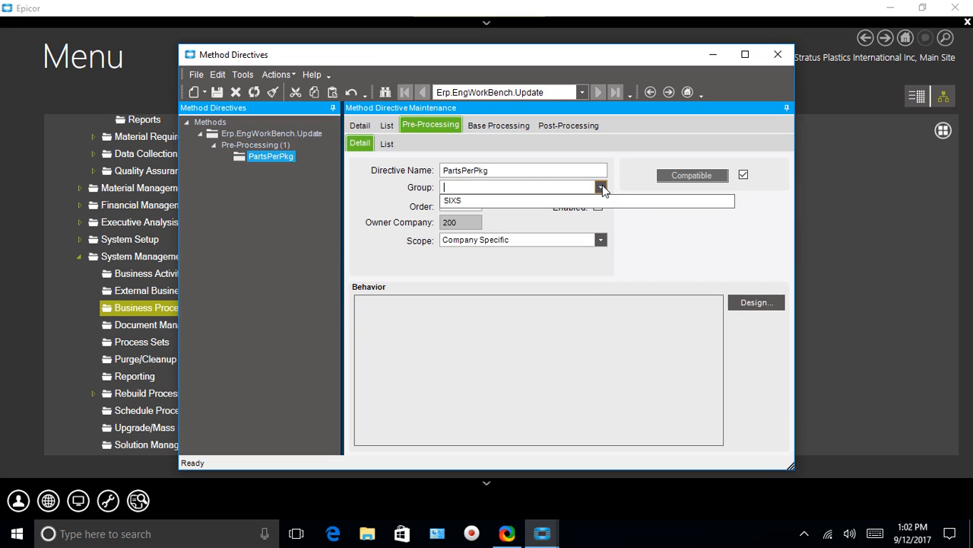
pyautogui.click(450, 201)
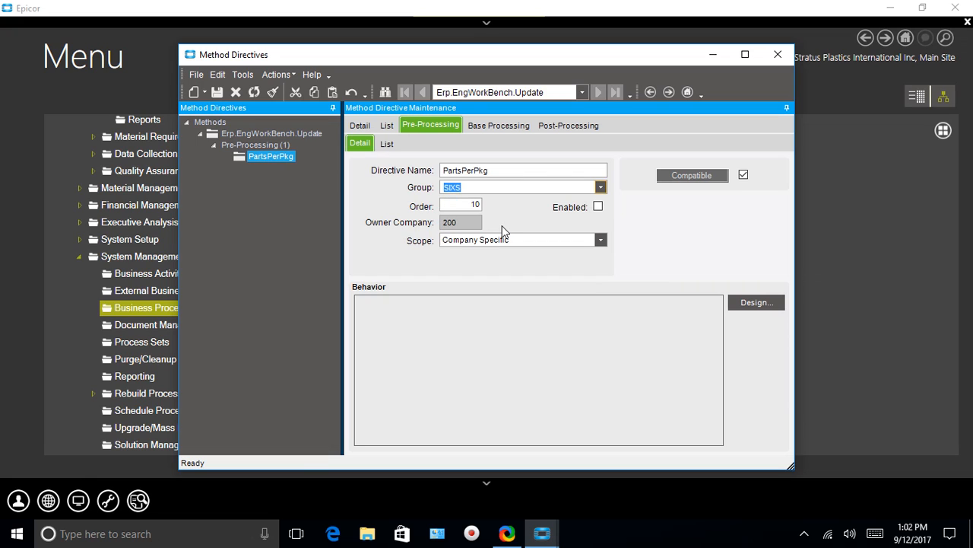
pyautogui.click(217, 91)
# Open the workflow designer for the PartsPerPkg directive.
pyautogui.click(761, 302)
pyautogui.click(756, 303)
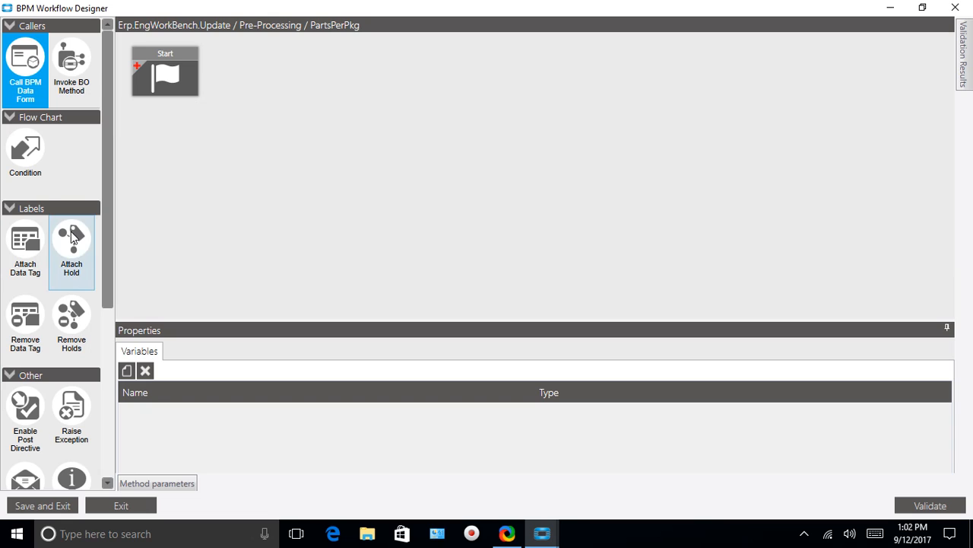
# Add a Condition block beside Start with a row comparing the specified field of the changed row to a specified expression.
pyautogui.click(26, 161)
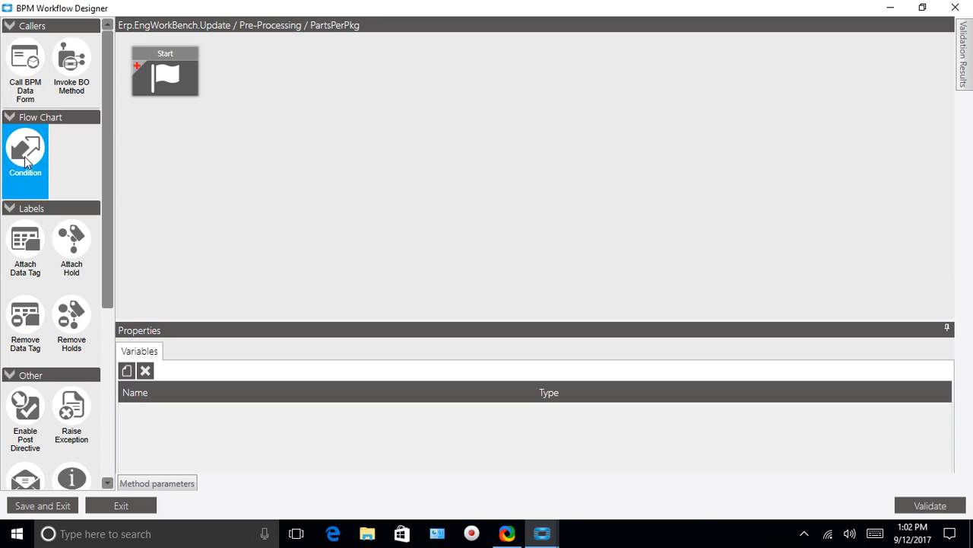
pyautogui.moveTo(26, 161); pyautogui.dragTo(266, 51)
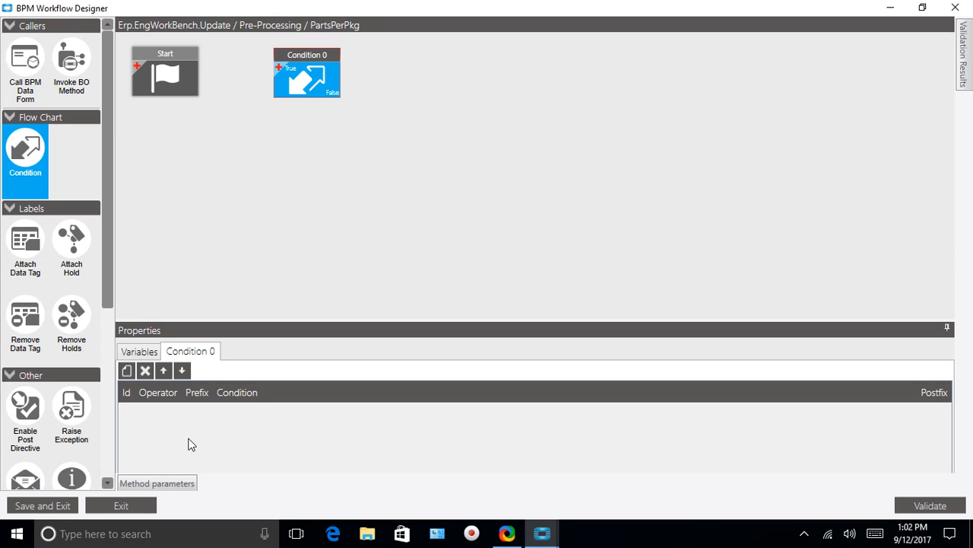
pyautogui.click(127, 370)
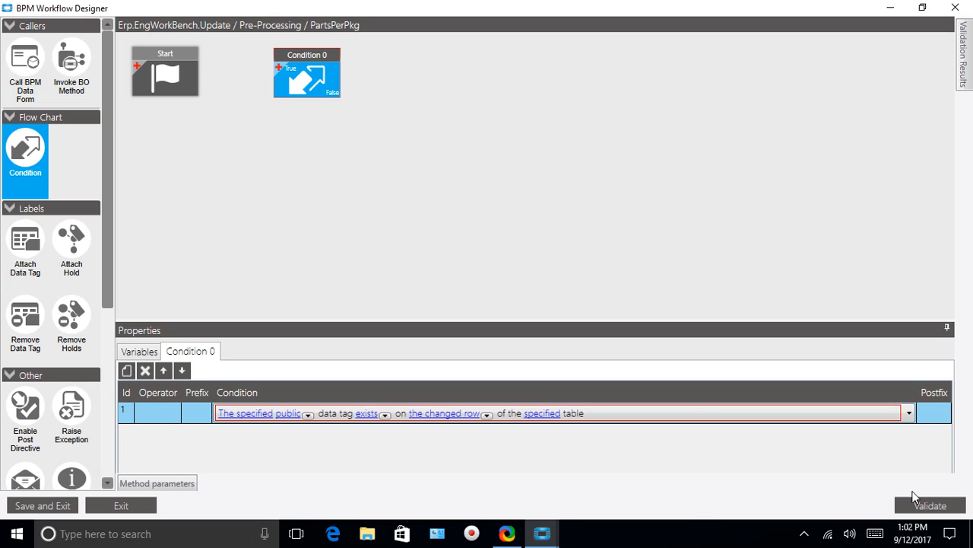
pyautogui.click(909, 413)
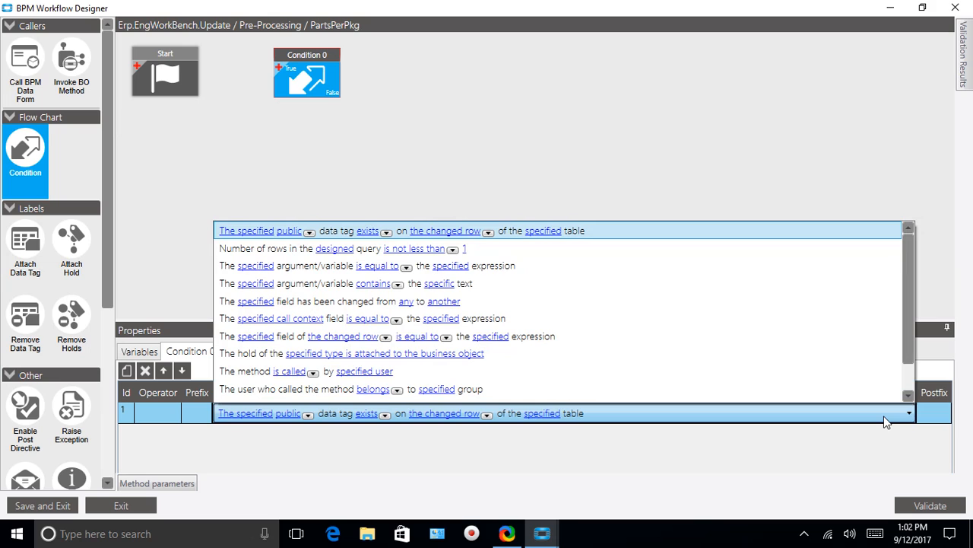
pyautogui.scroll(-2, 476, 391)
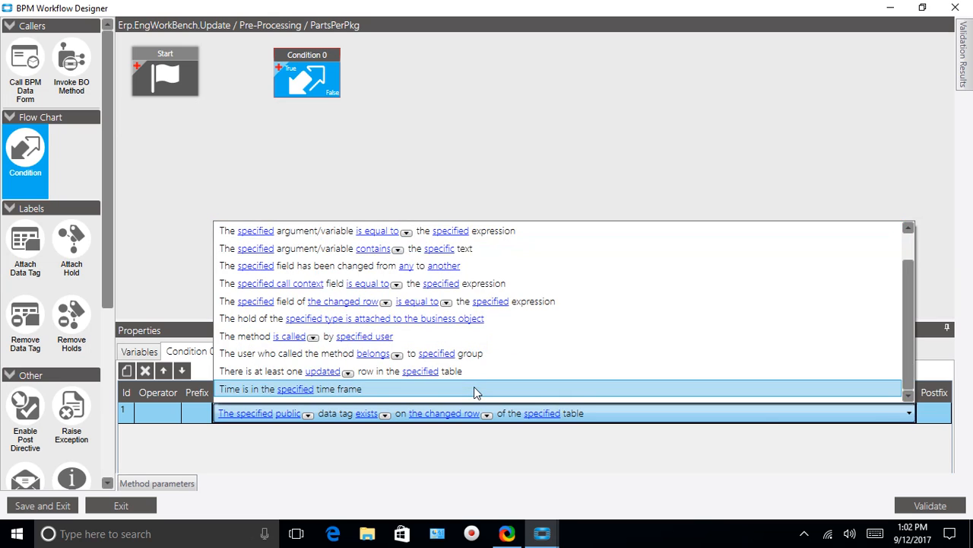
pyautogui.click(416, 306)
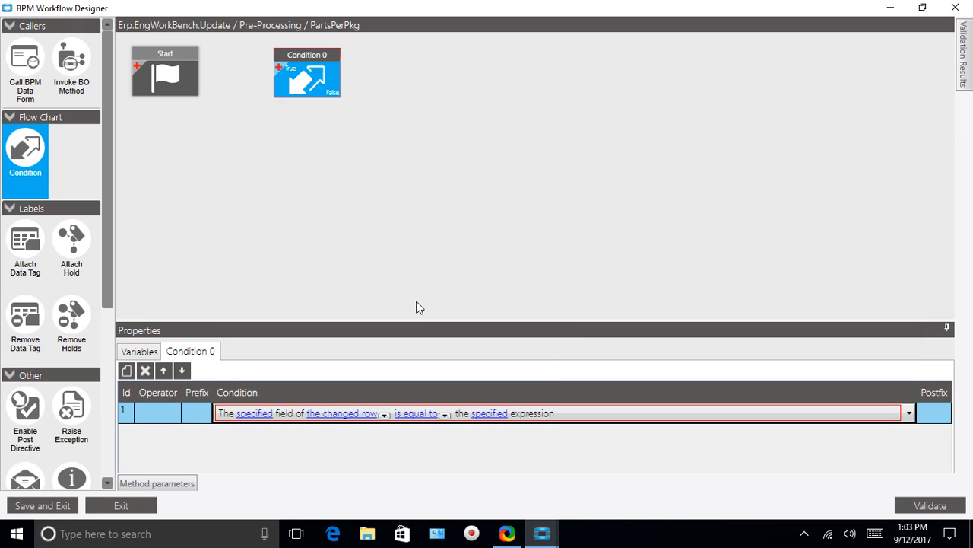
# Open the field selection for the condition and choose the ttECOMtl (ds.ECOMtl) table.
pyautogui.click(254, 414)
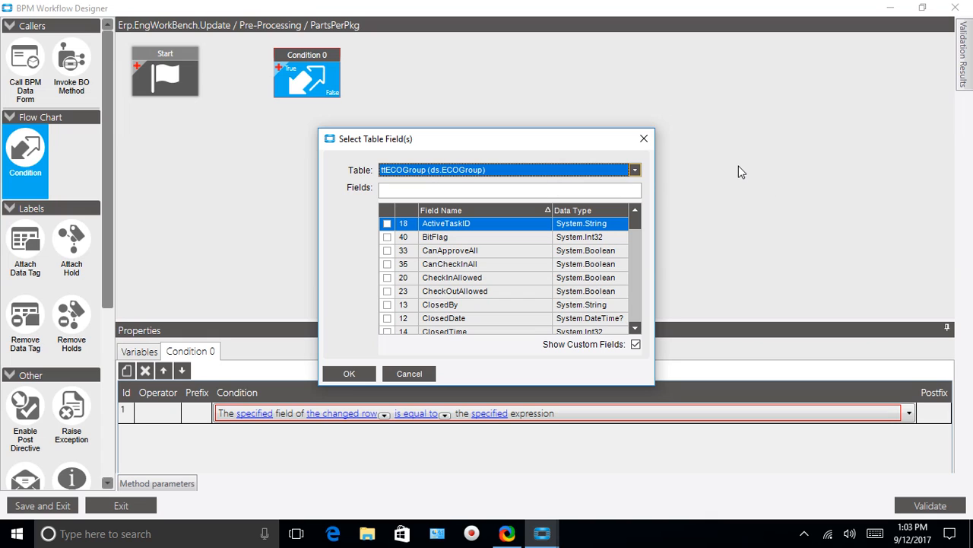
pyautogui.click(635, 170)
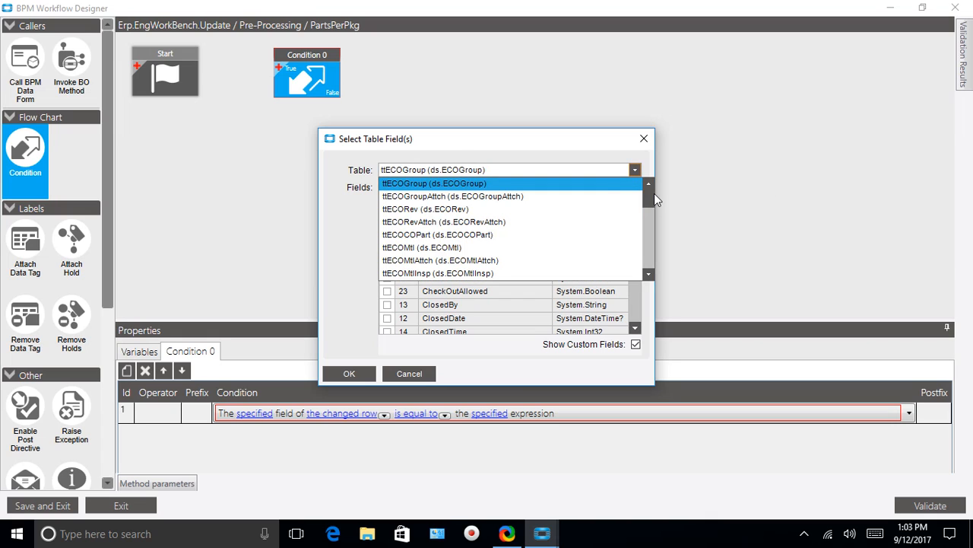
pyautogui.moveTo(649, 196); pyautogui.dragTo(647, 204)
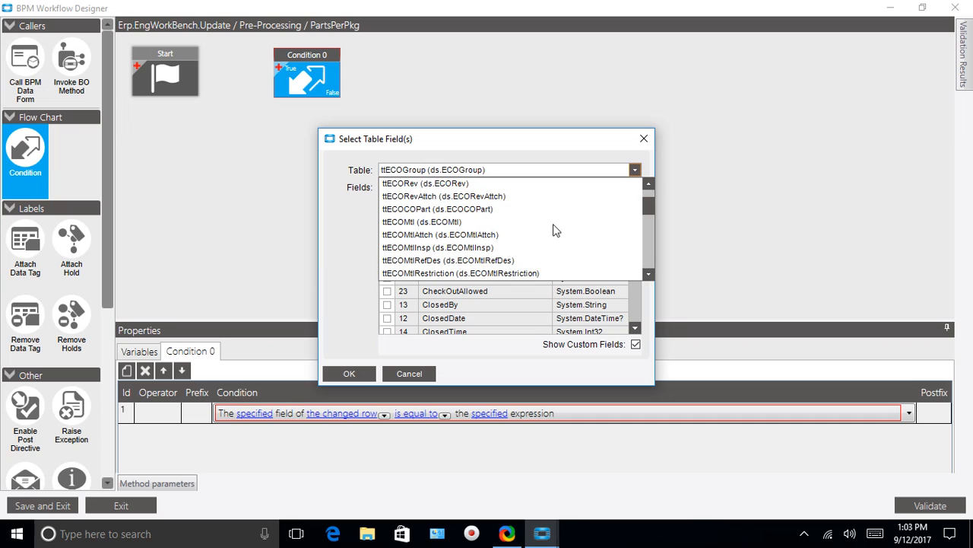
pyautogui.click(650, 277)
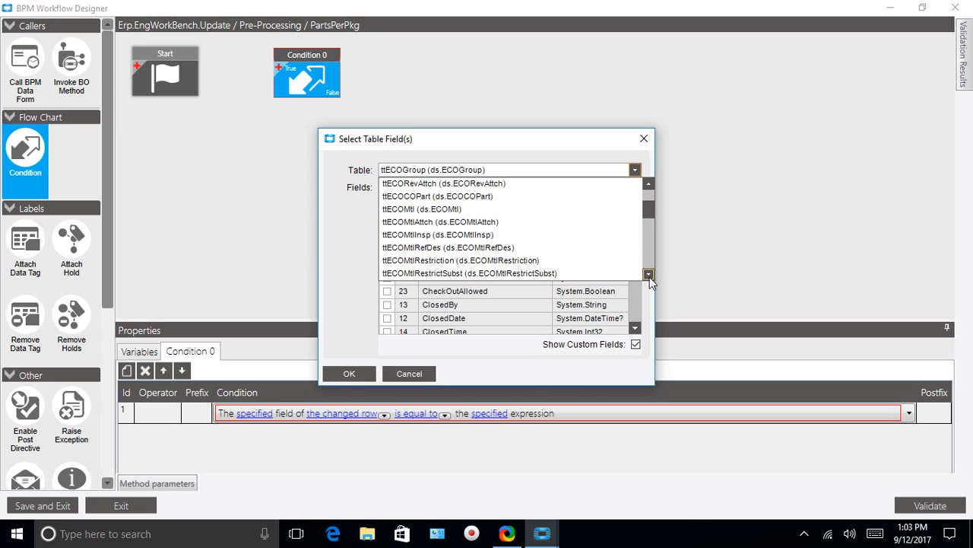
pyautogui.click(649, 273)
pyautogui.click(648, 274)
pyautogui.click(649, 273)
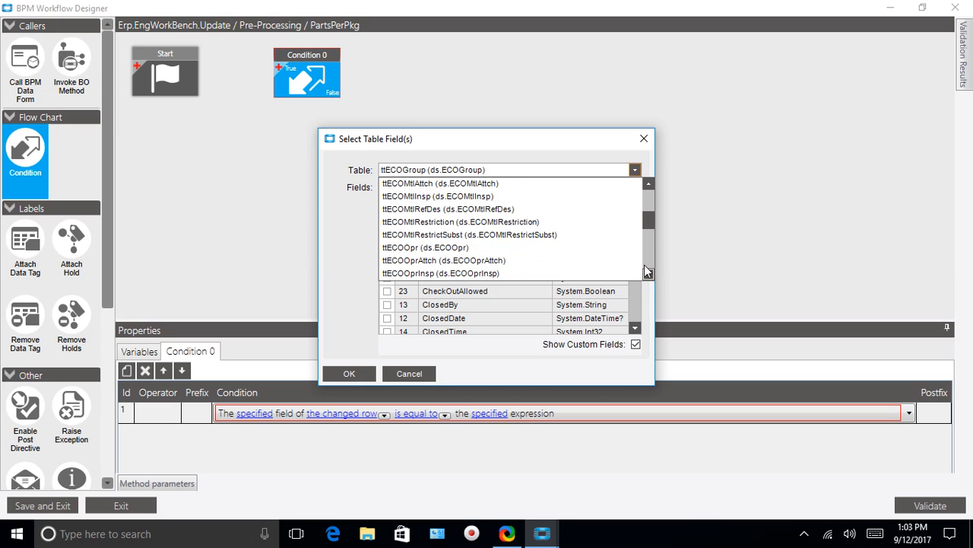
pyautogui.click(648, 184)
pyautogui.click(648, 184)
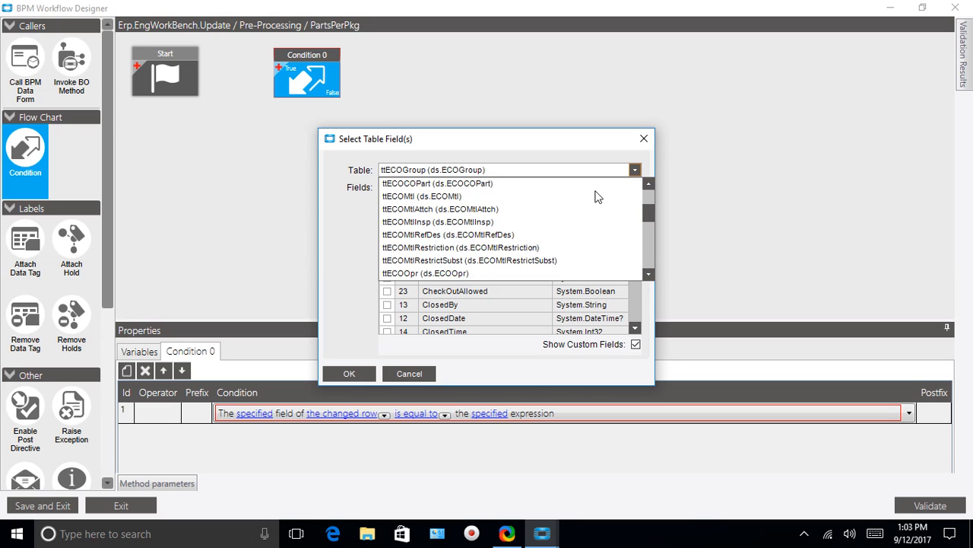
pyautogui.click(409, 197)
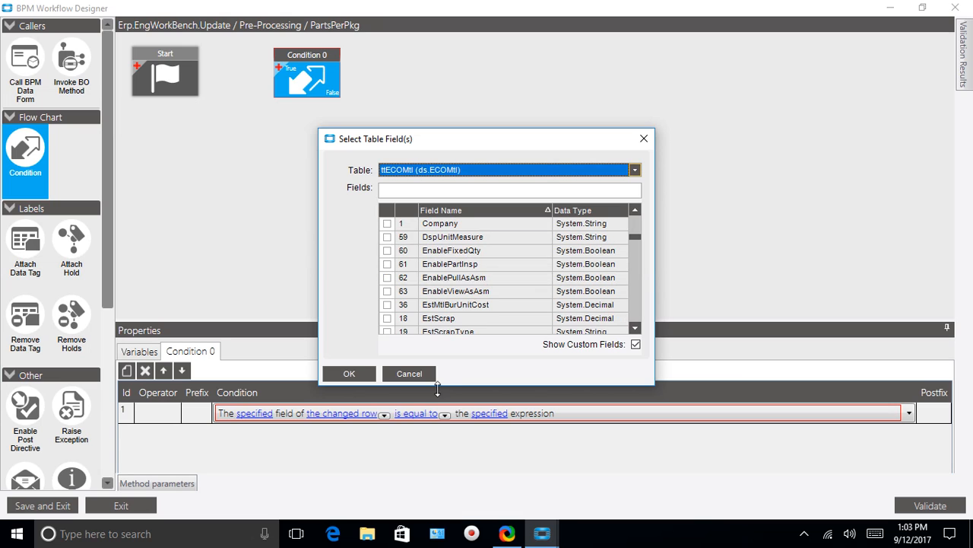
# Filter the ttECOMtl fields by _c and assign PartPerPkg_c as the condition's field.
pyautogui.click(634, 328)
pyautogui.click(635, 328)
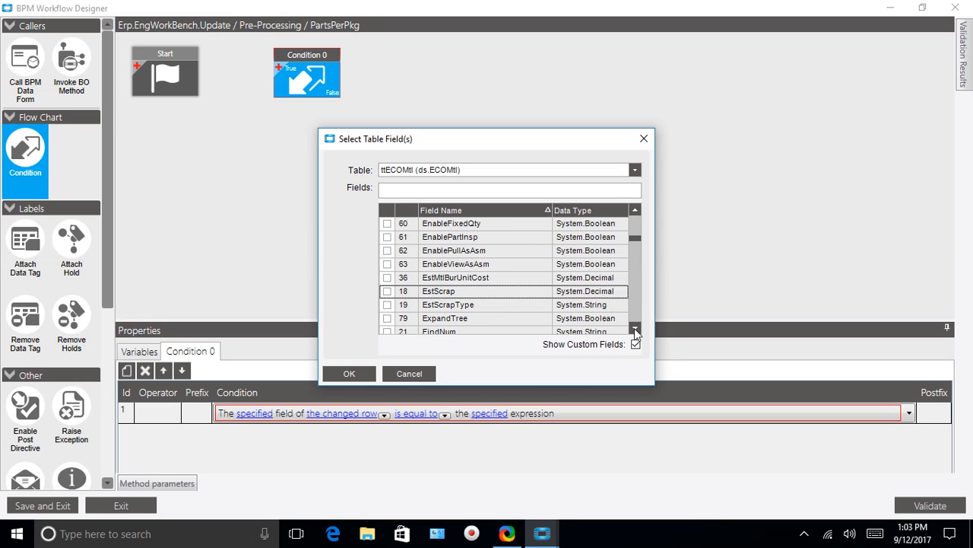
pyautogui.click(634, 327)
pyautogui.click(634, 327)
pyautogui.click(634, 328)
pyautogui.click(634, 328)
pyautogui.click(634, 327)
pyautogui.click(634, 328)
pyautogui.click(635, 328)
pyautogui.click(634, 328)
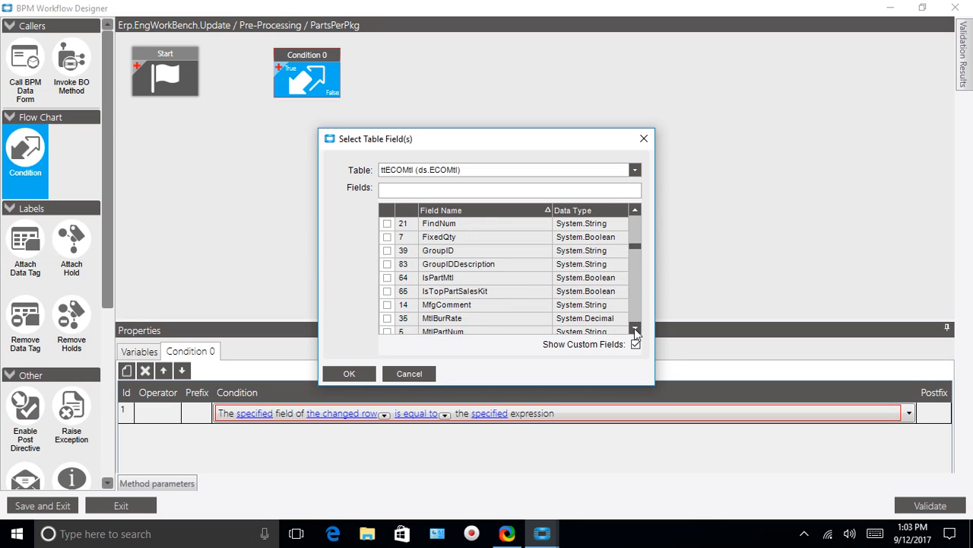
pyautogui.click(635, 328)
pyautogui.click(634, 328)
pyautogui.scroll(-2, 634, 253)
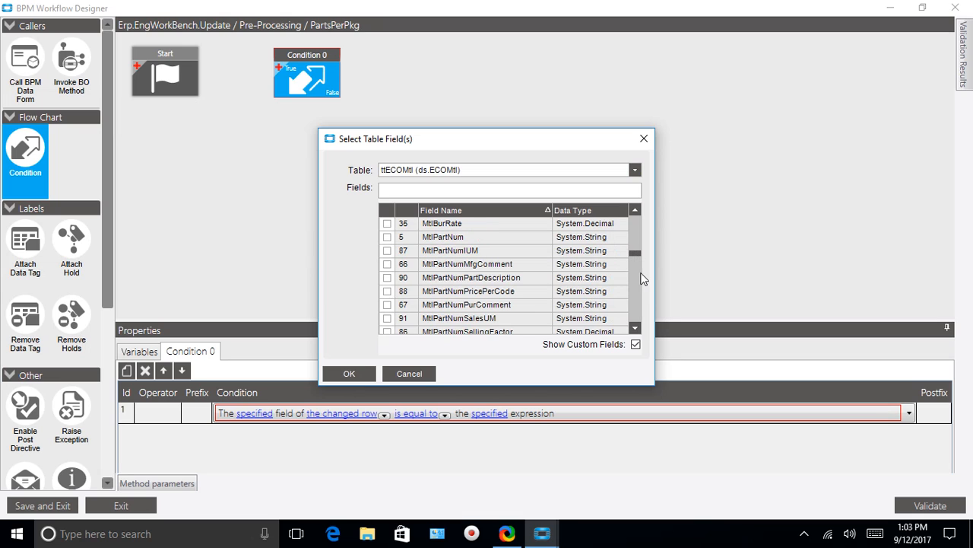
pyautogui.scroll(-4, 635, 261)
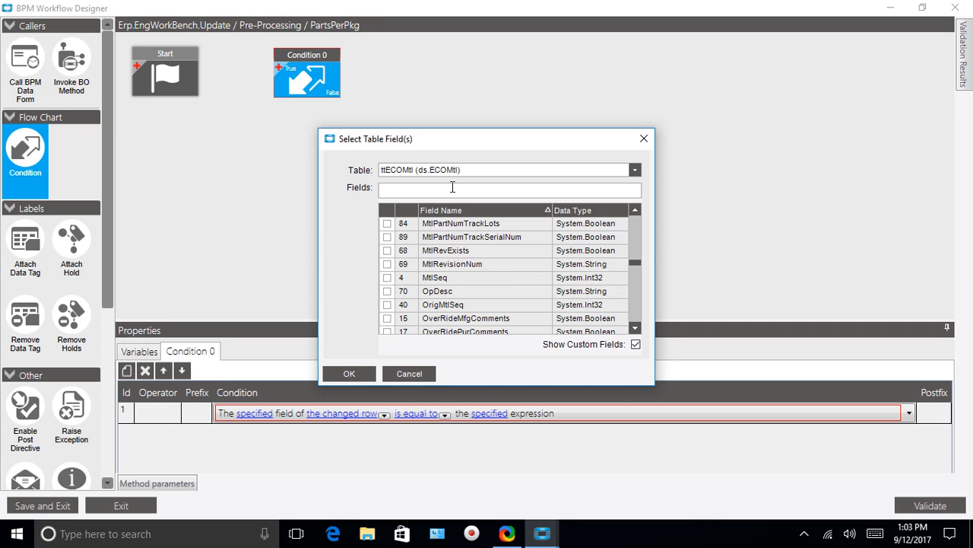
pyautogui.write('_c')
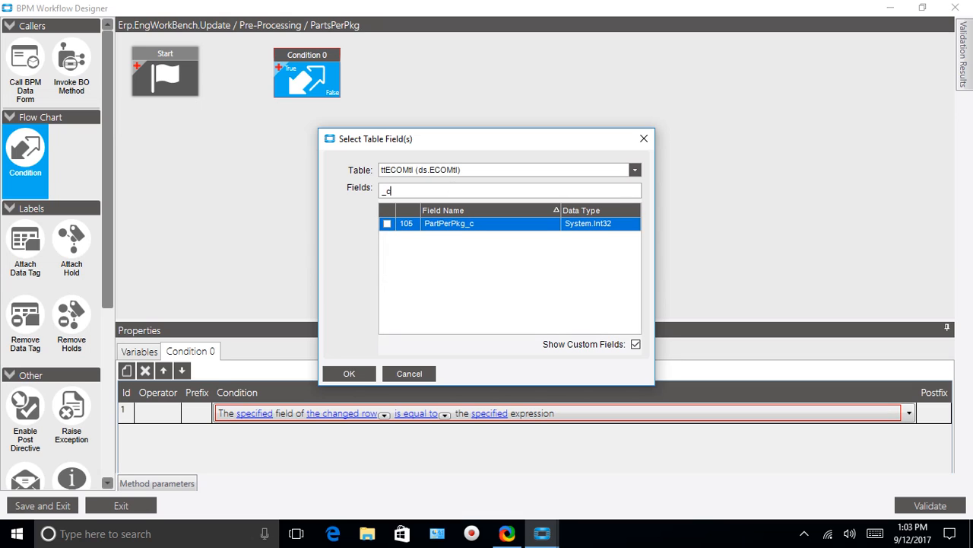
pyautogui.press('Return')
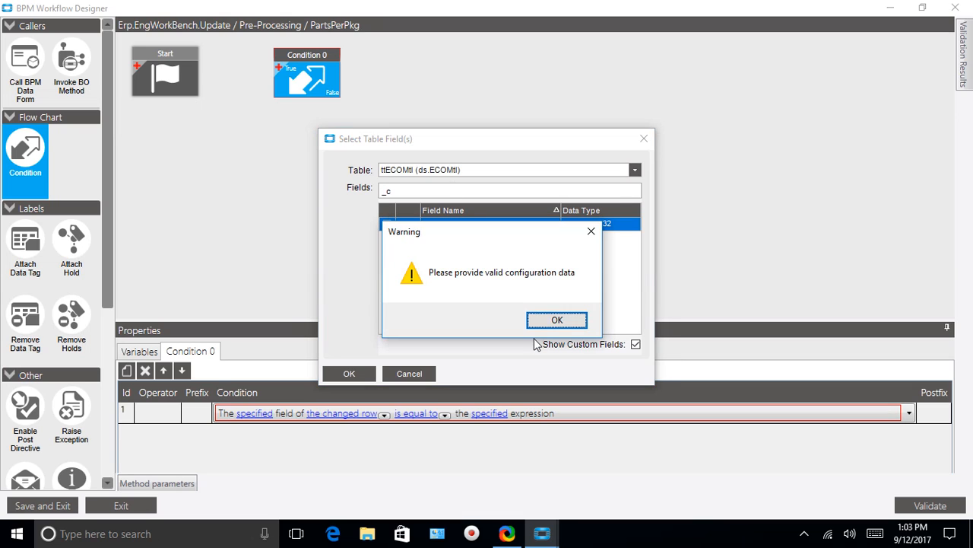
pyautogui.click(552, 320)
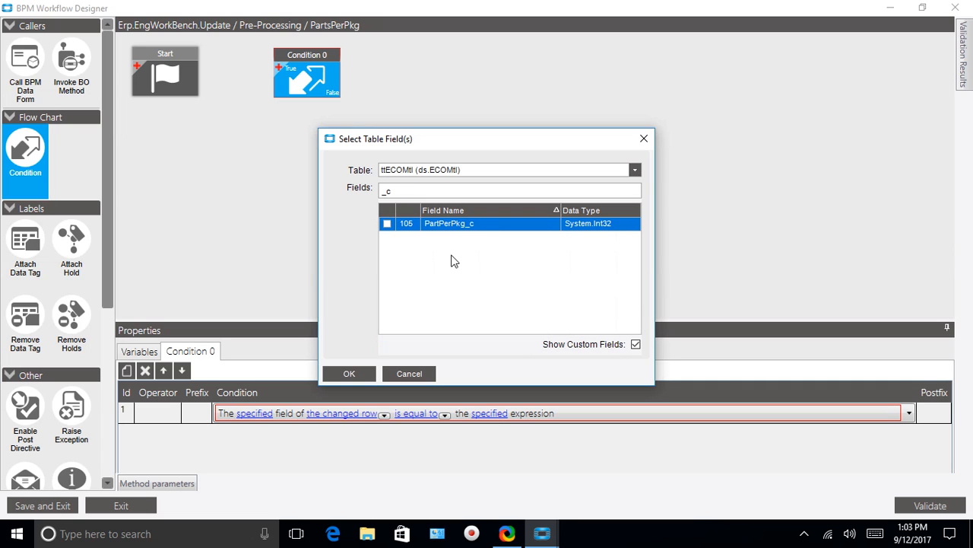
pyautogui.click(388, 223)
pyautogui.click(350, 374)
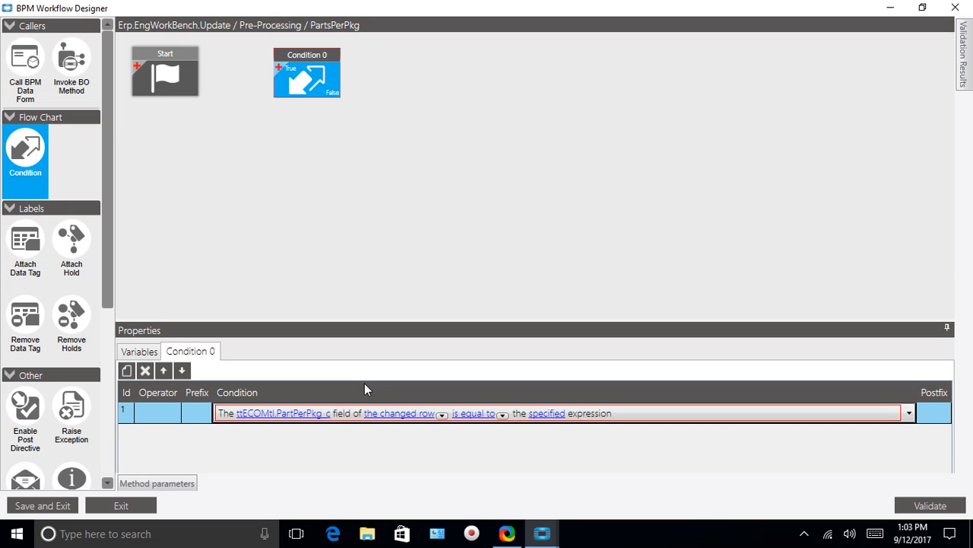
# Set the condition's comparison to "is more than" with the expression 0.
pyautogui.click(501, 415)
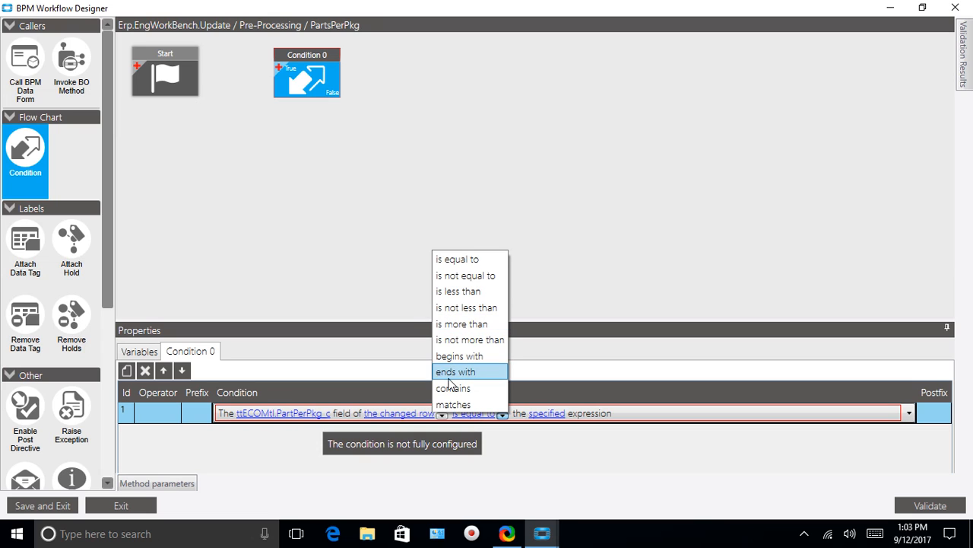
pyautogui.click(459, 326)
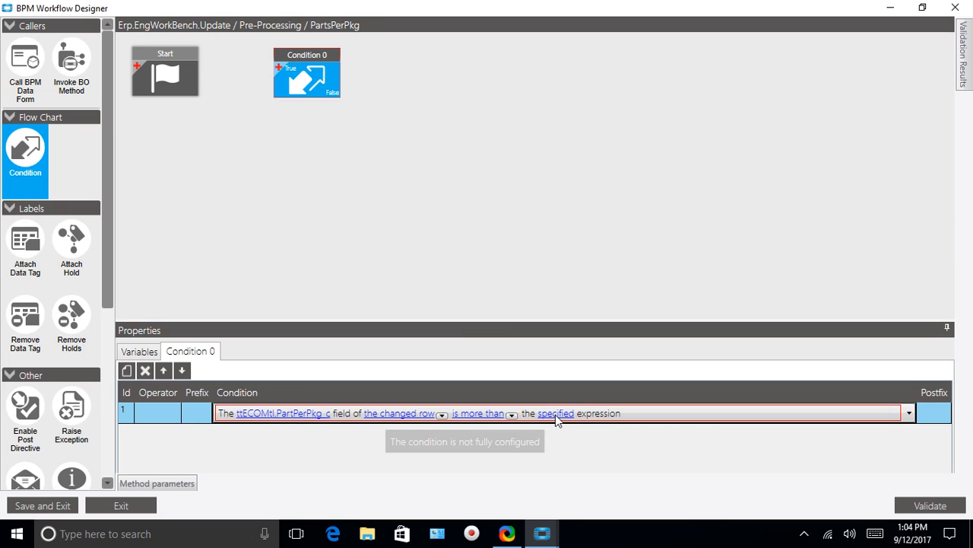
pyautogui.click(555, 415)
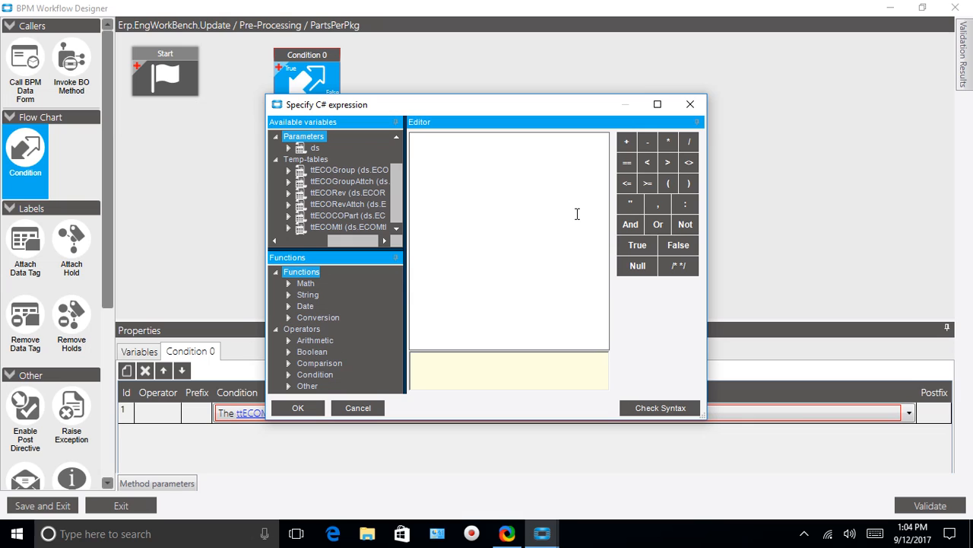
pyautogui.write('0')
pyautogui.click(289, 409)
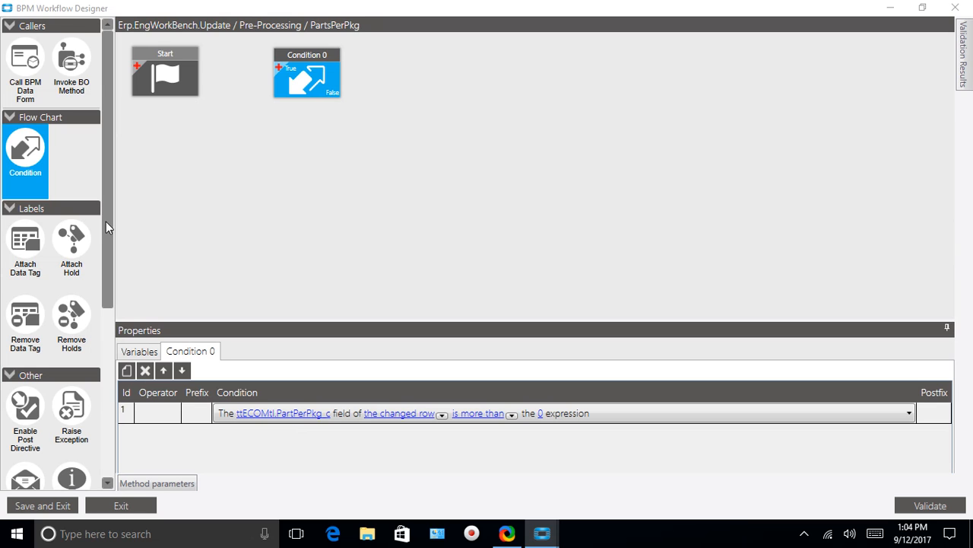
# Add a Set Field block to the workflow canvas below the Start and Condition 0 blocks.
pyautogui.moveTo(105, 222); pyautogui.dragTo(101, 402)
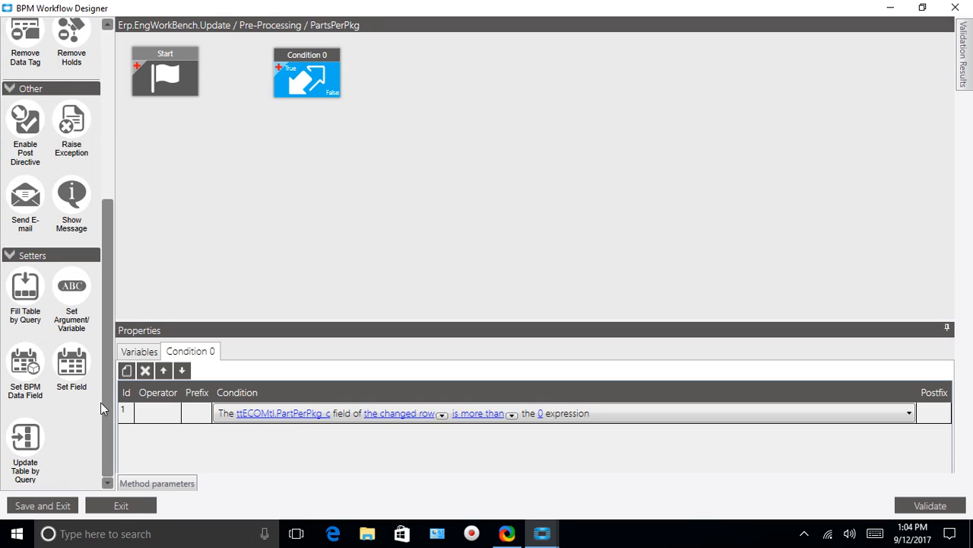
pyautogui.click(73, 370)
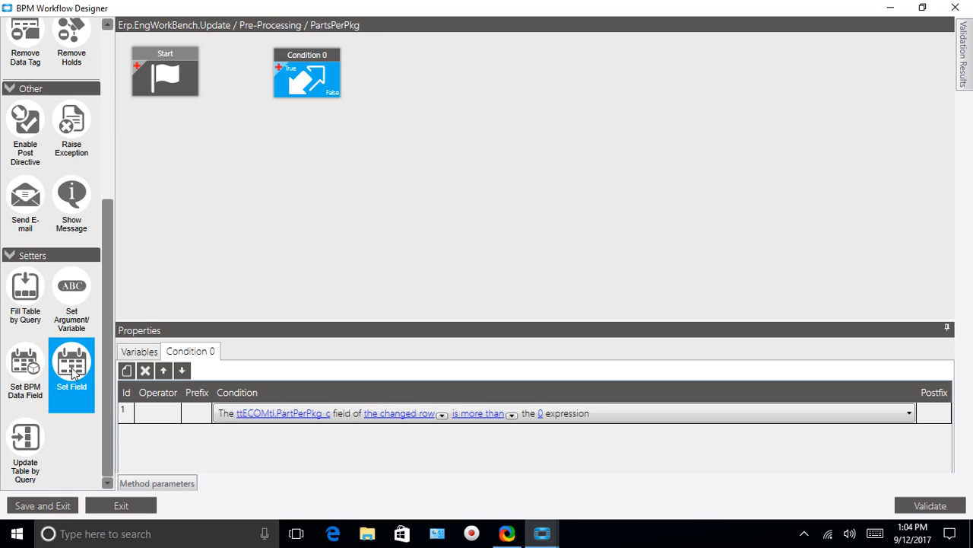
pyautogui.moveTo(74, 370); pyautogui.dragTo(218, 168)
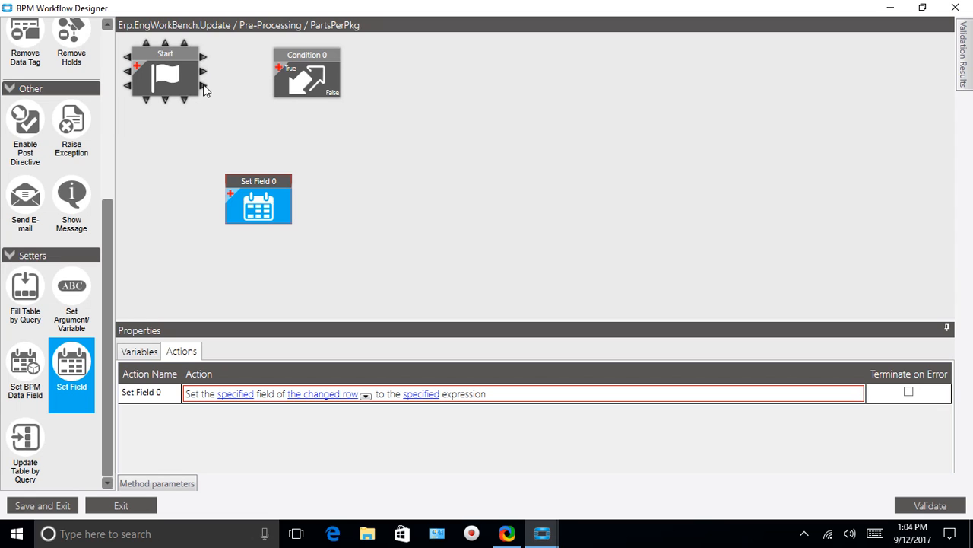
# Connect Start to Condition 0 and link the condition's True output to Set Field 0.
pyautogui.moveTo(204, 89); pyautogui.dragTo(286, 44)
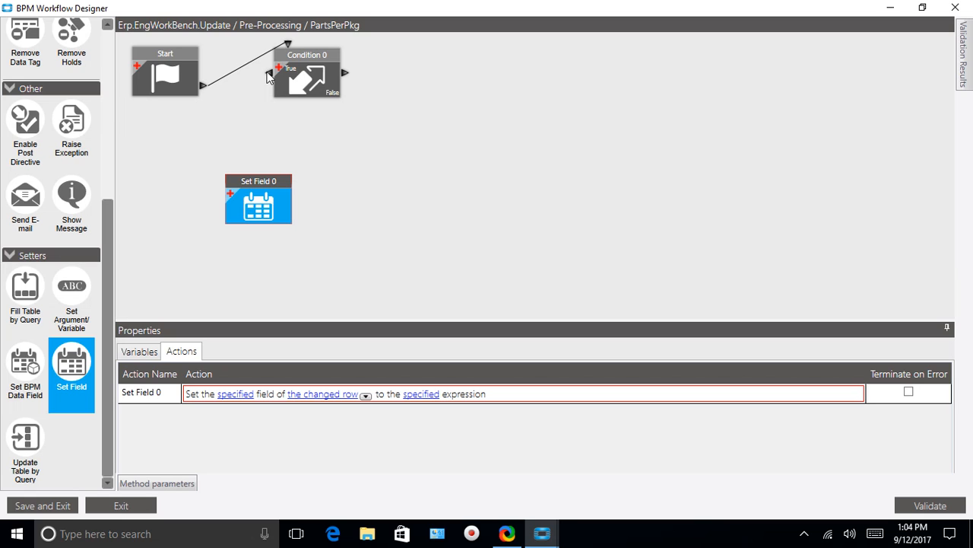
pyautogui.moveTo(268, 76); pyautogui.dragTo(239, 170)
# Start specifying the target field of Set Field 0 and choose the ttECOMtl (ds.ECOMtl) table.
pyautogui.click(236, 395)
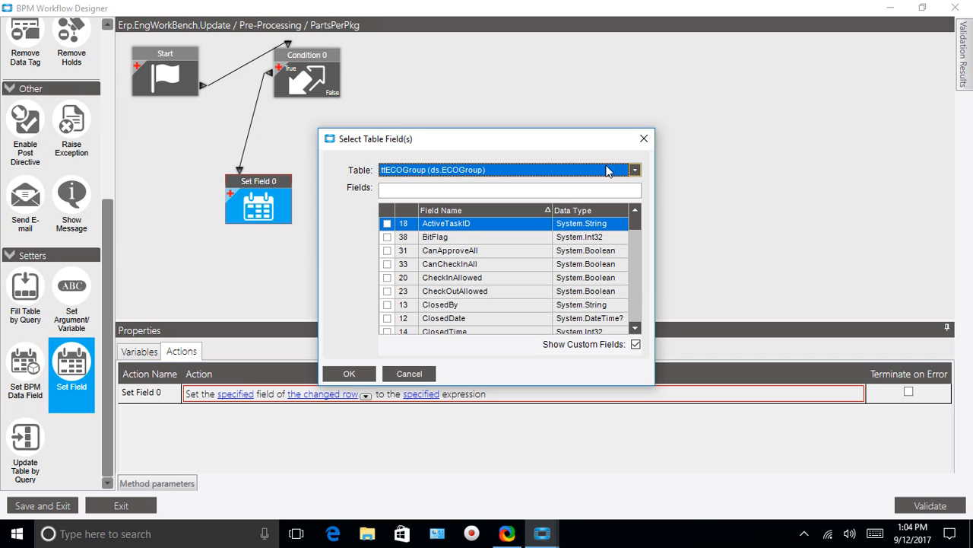
pyautogui.click(635, 169)
pyautogui.click(635, 170)
pyautogui.click(635, 169)
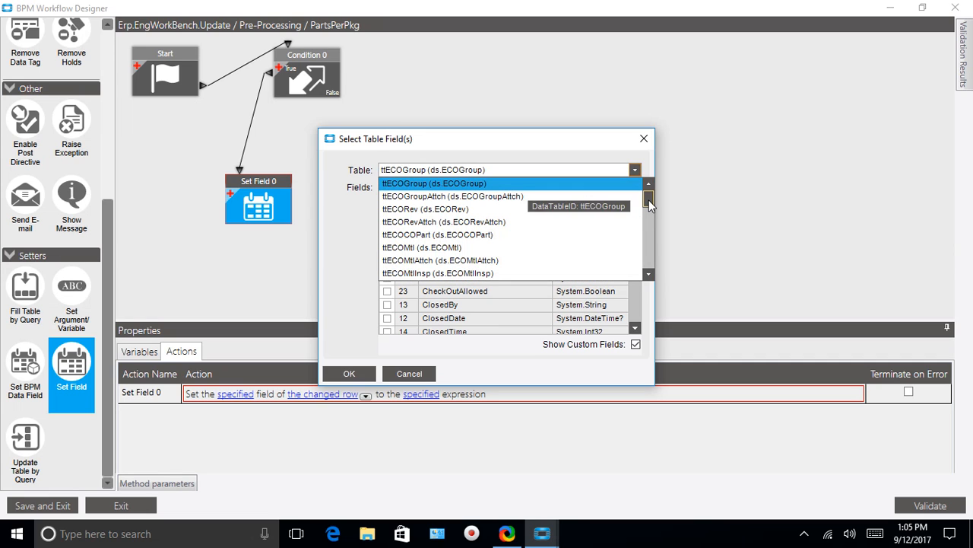
pyautogui.click(388, 248)
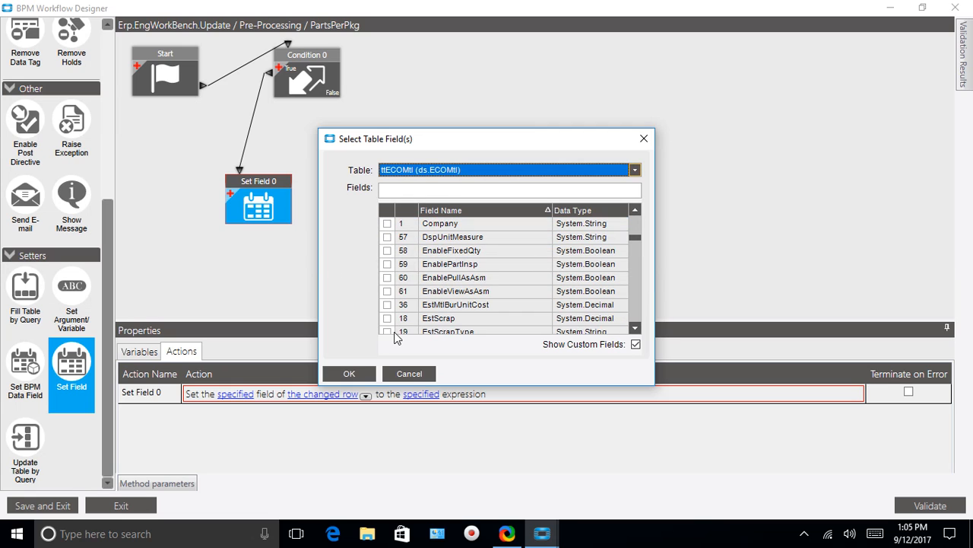
# Filter the ttECOMtl fields by Q and assign QtyPer as the field for Set Field 0 to set.
pyautogui.click(396, 191)
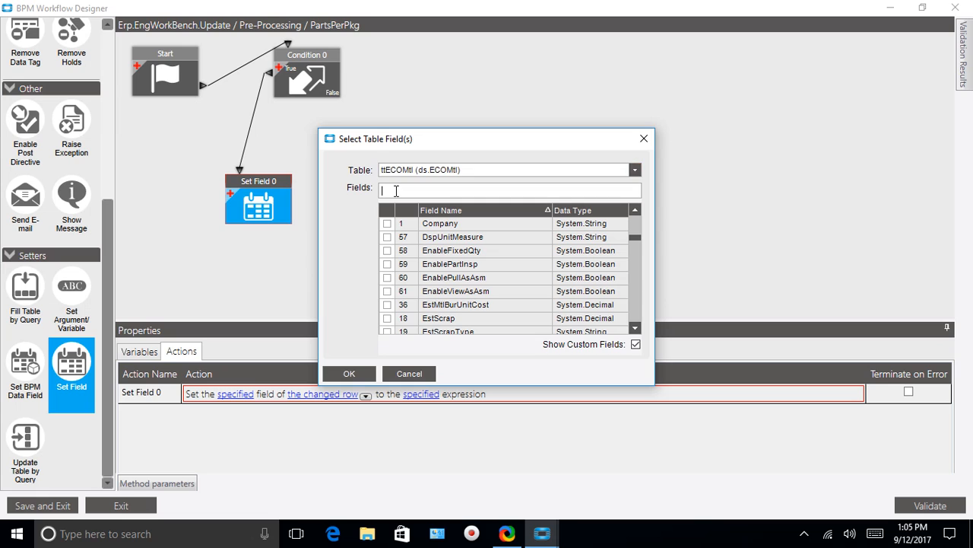
pyautogui.write('Q')
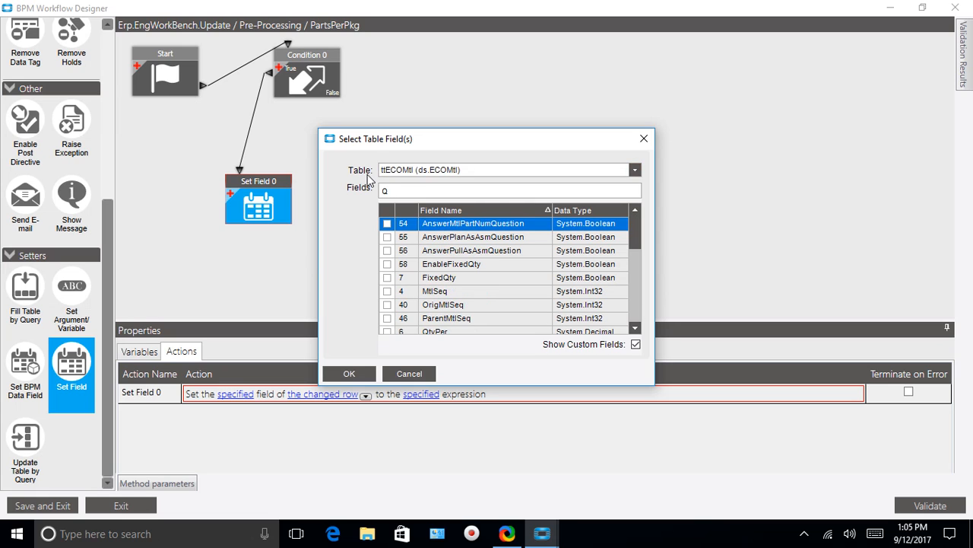
pyautogui.click(636, 328)
pyautogui.click(636, 328)
pyautogui.click(387, 304)
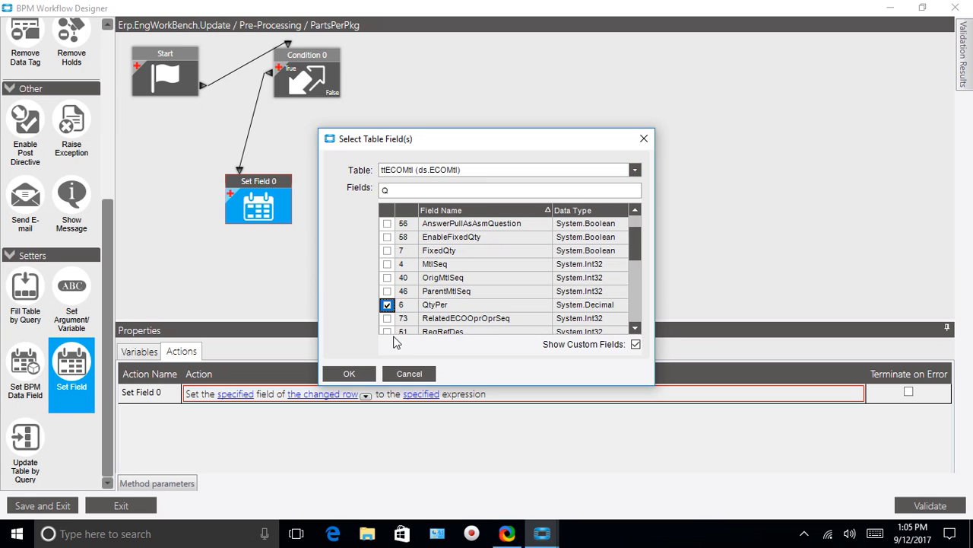
pyautogui.click(352, 374)
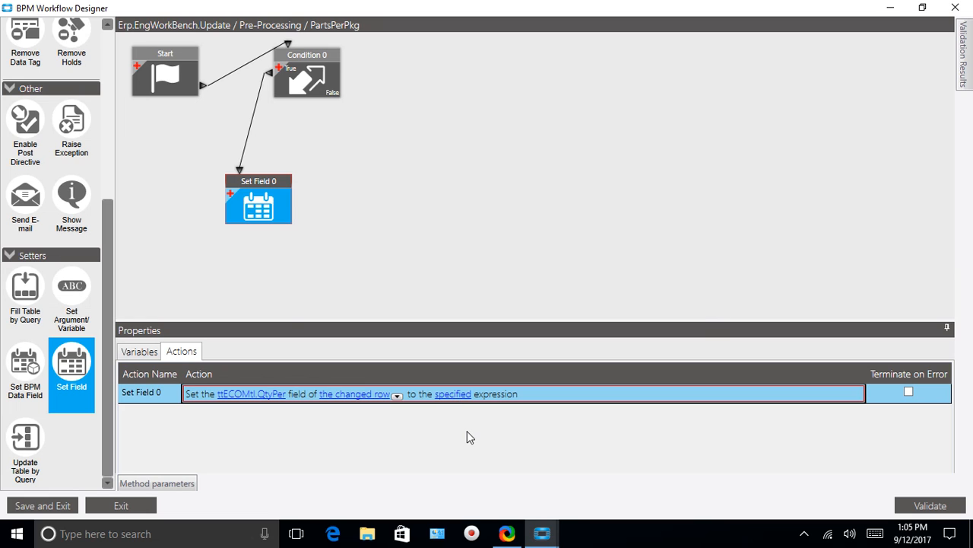
# Begin the C# expression for Set Field 0 with 1 / followed by the Convert.ToDecimal conversion function.
pyautogui.click(454, 393)
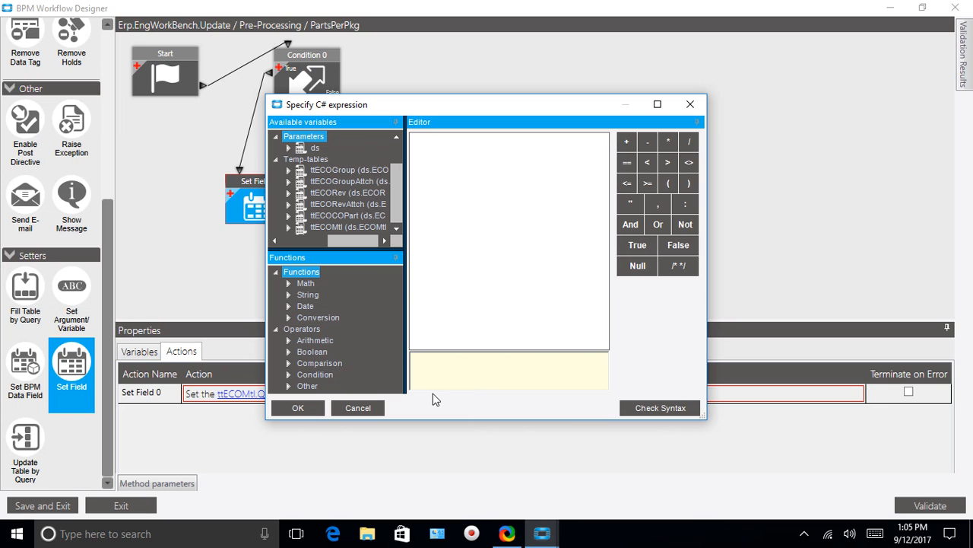
pyautogui.moveTo(405, 385); pyautogui.dragTo(415, 384)
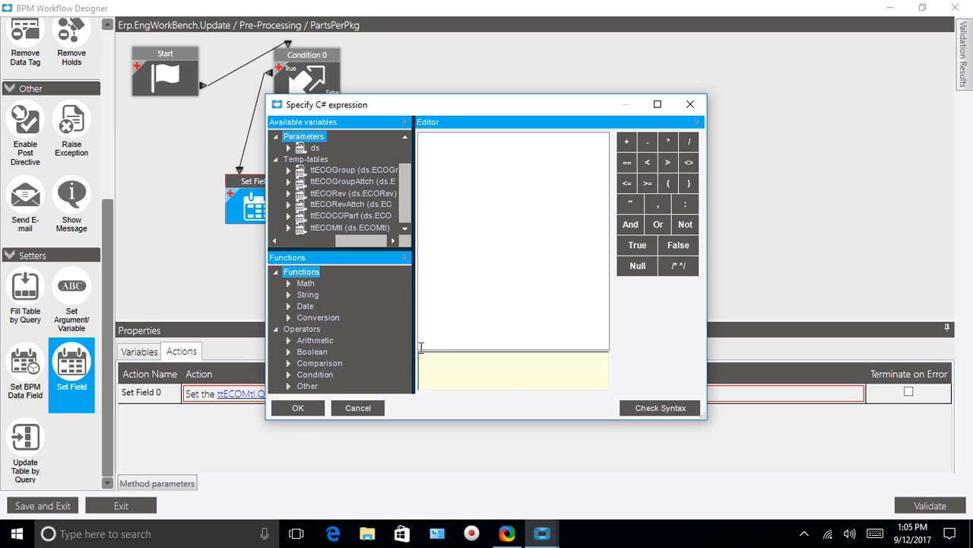
pyautogui.write('1 /')
pyautogui.click(288, 317)
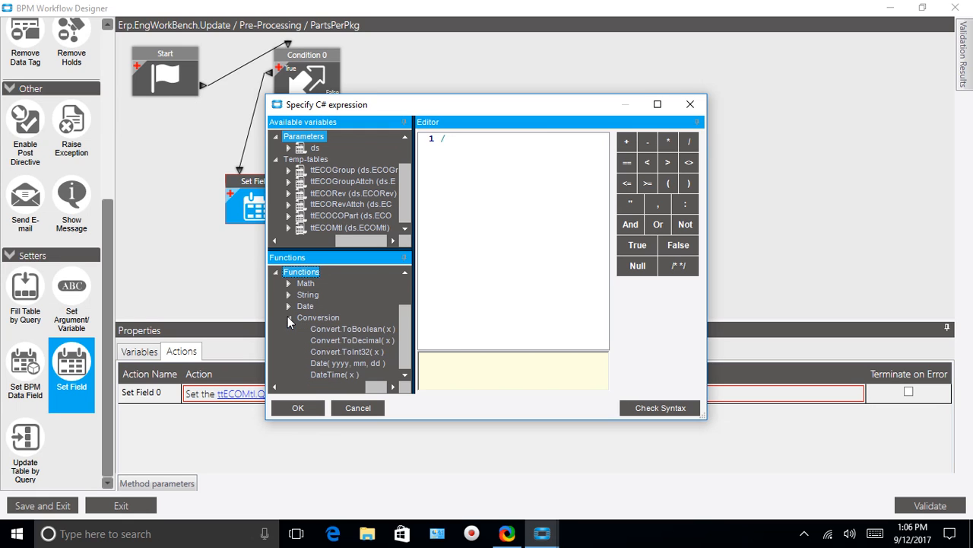
pyautogui.click(321, 342)
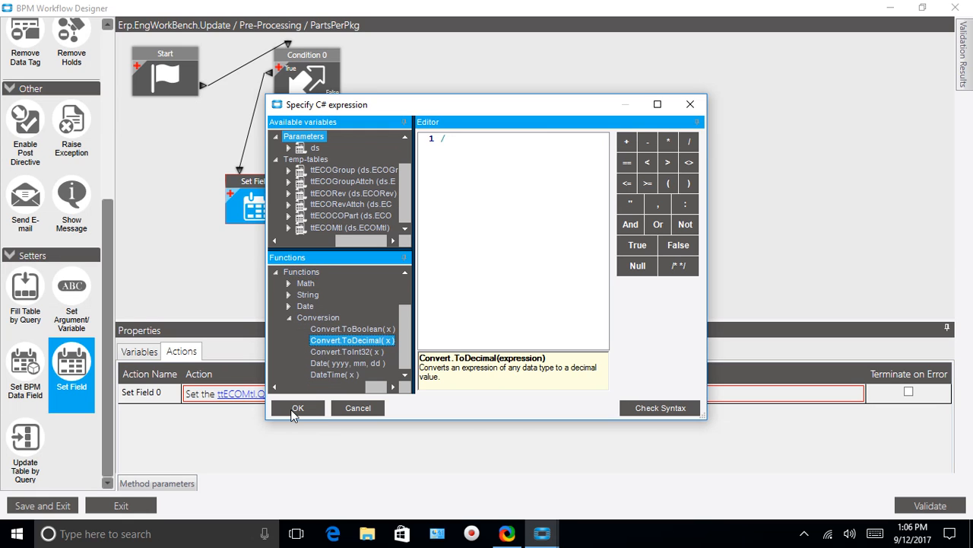
pyautogui.doubleClick(324, 343)
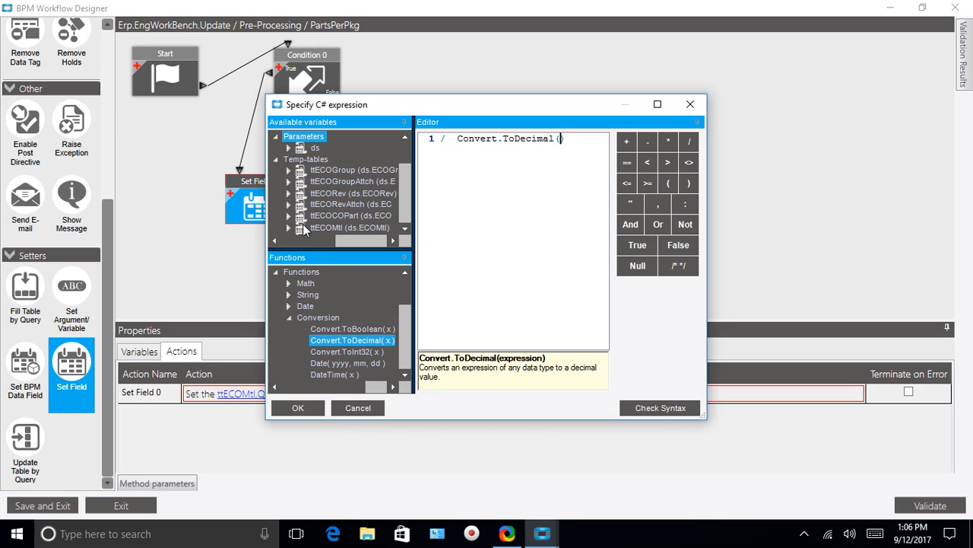
# Insert the ttECOMtl variable PartPerPkg_c as the argument of Convert.ToDecimal in the expression.
pyautogui.click(289, 228)
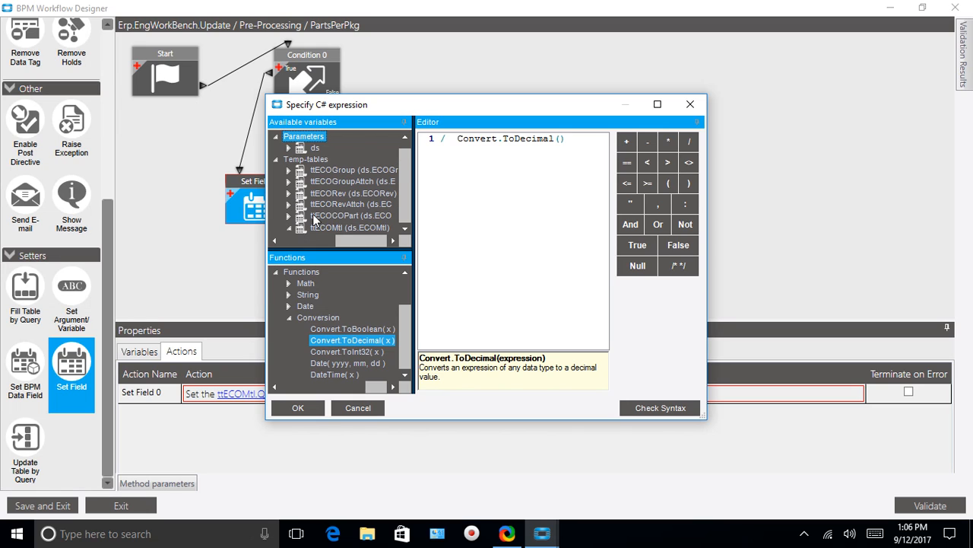
pyautogui.click(404, 230)
pyautogui.click(404, 229)
pyautogui.click(404, 229)
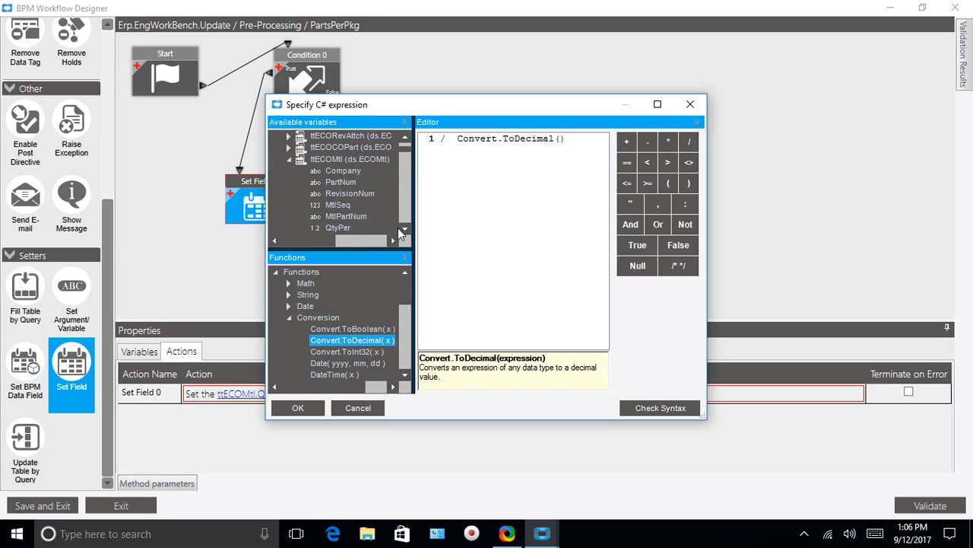
pyautogui.click(405, 229)
pyautogui.click(406, 229)
pyautogui.click(407, 229)
pyautogui.click(406, 229)
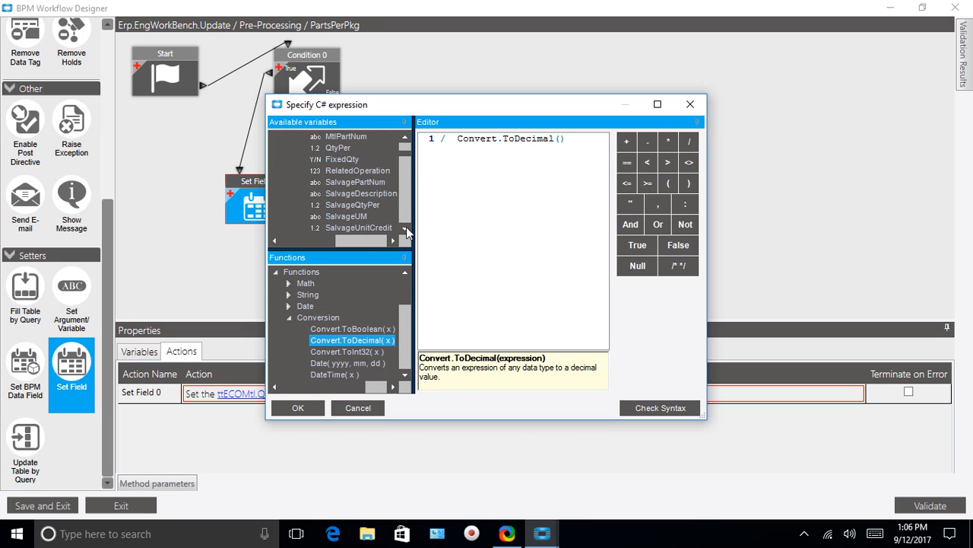
pyautogui.click(406, 229)
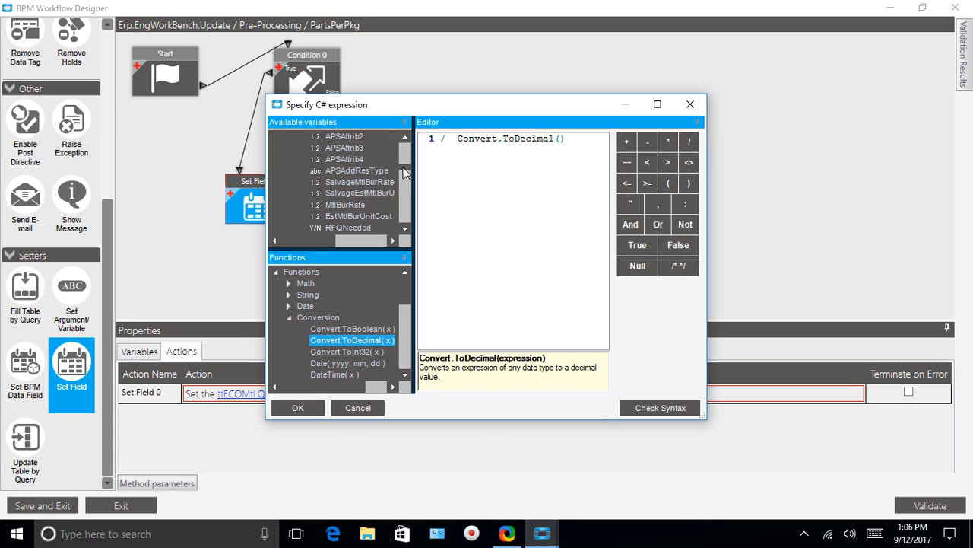
pyautogui.moveTo(405, 167); pyautogui.dragTo(405, 232)
pyautogui.click(406, 139)
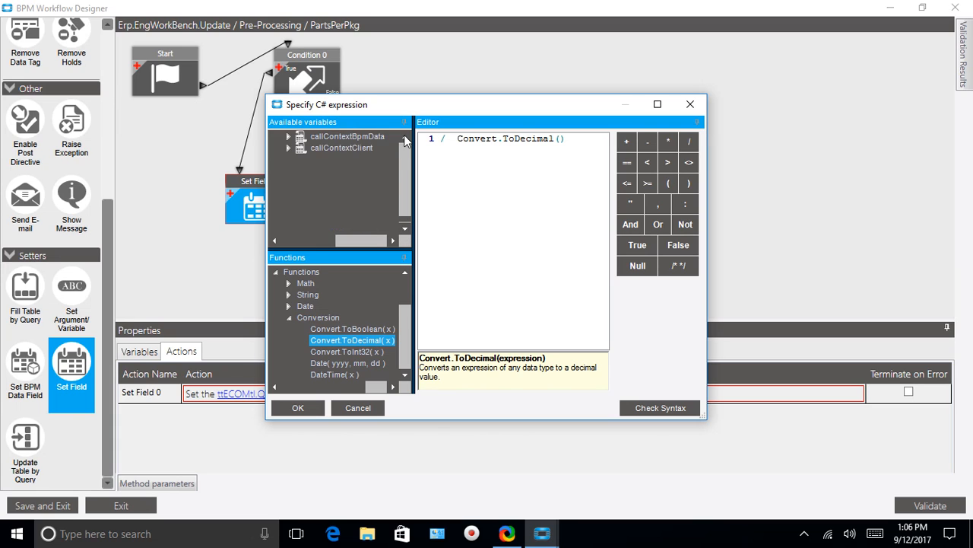
pyautogui.click(406, 139)
pyautogui.click(405, 139)
pyautogui.click(406, 139)
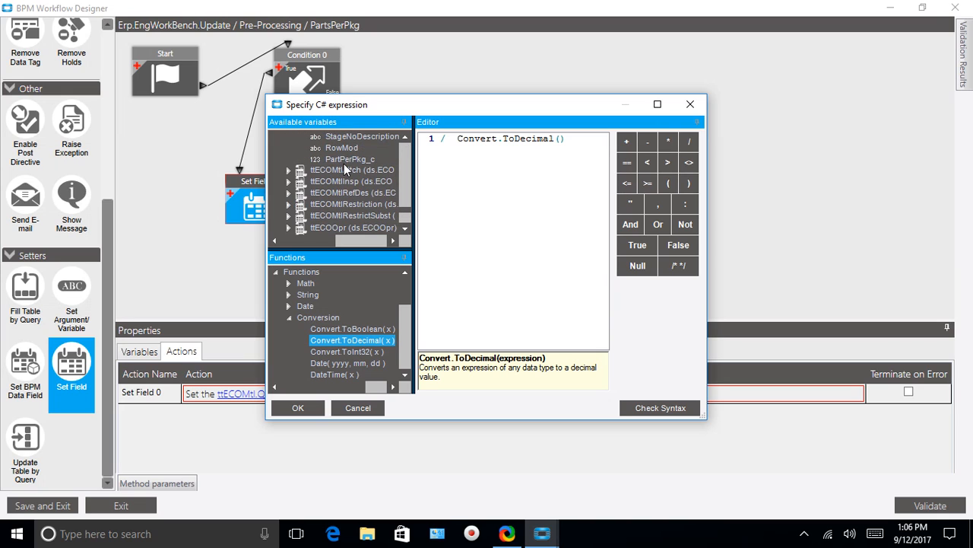
pyautogui.click(341, 159)
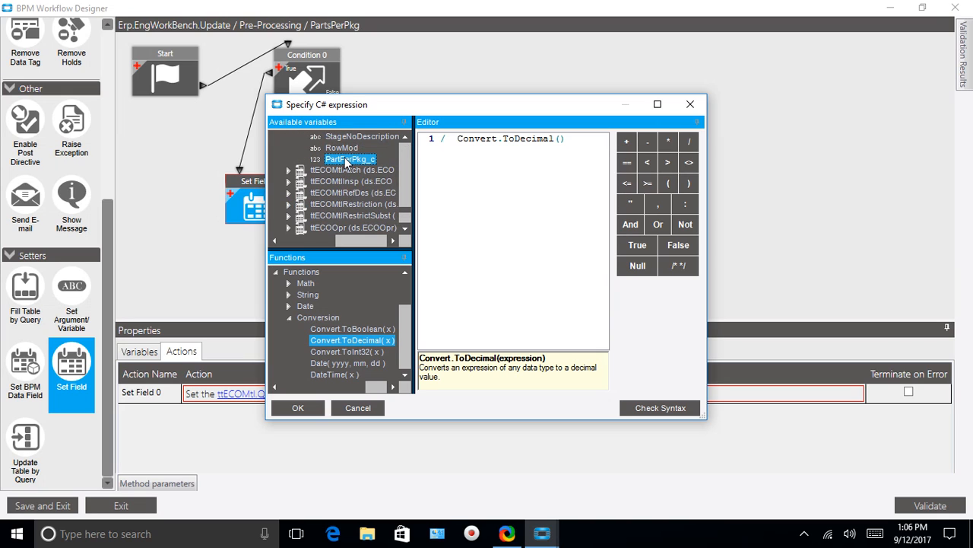
pyautogui.doubleClick(346, 160)
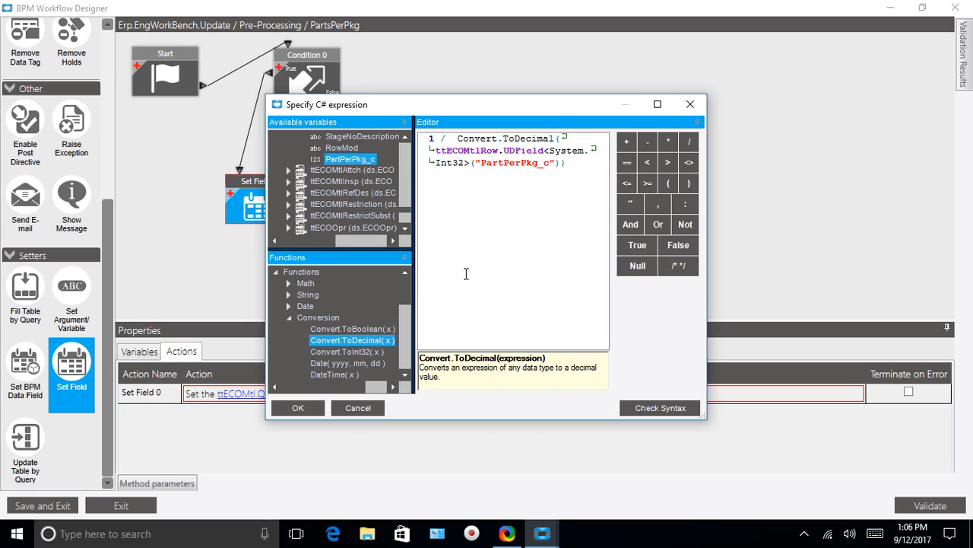
# Check the expression's syntax, enlarge the expression editor to review it, and accept the expression.
pyautogui.click(669, 409)
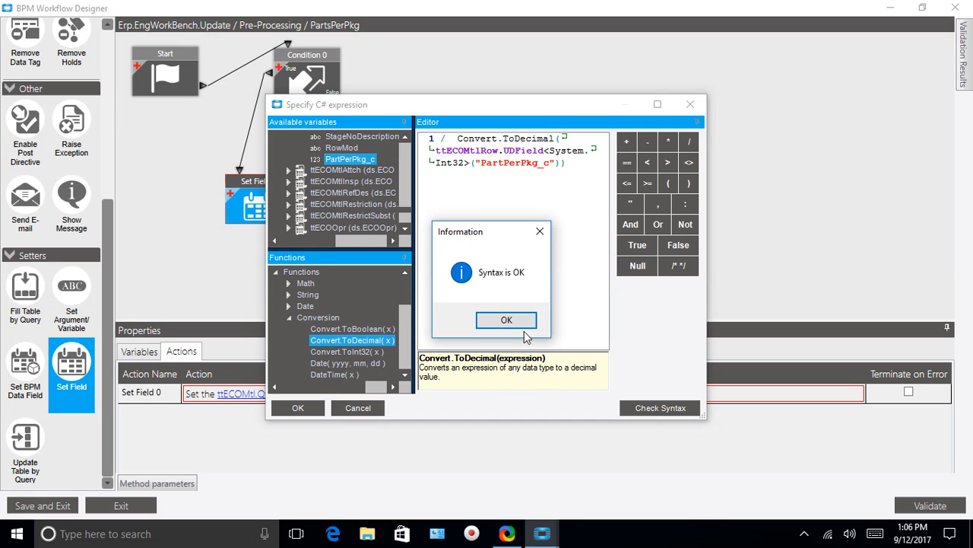
pyautogui.click(508, 321)
pyautogui.click(658, 104)
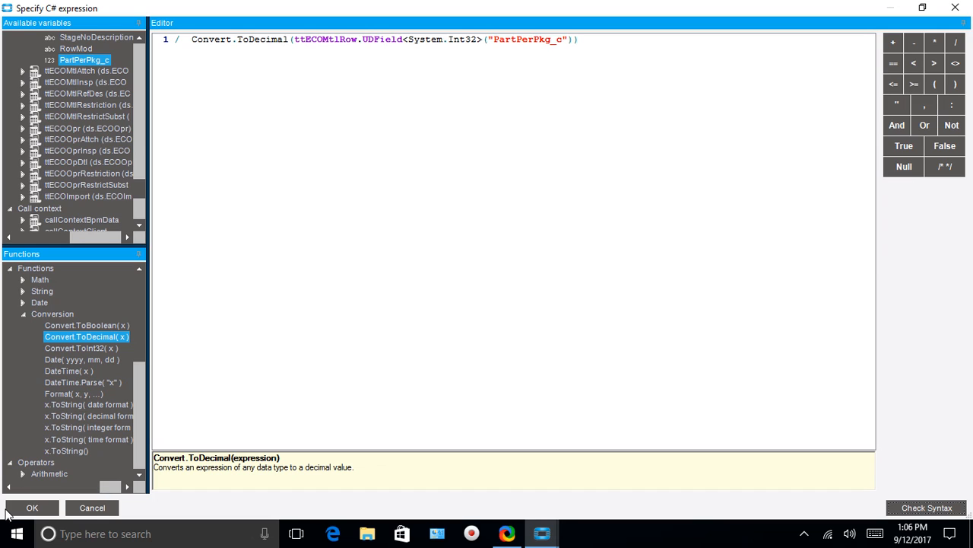
pyautogui.click(29, 508)
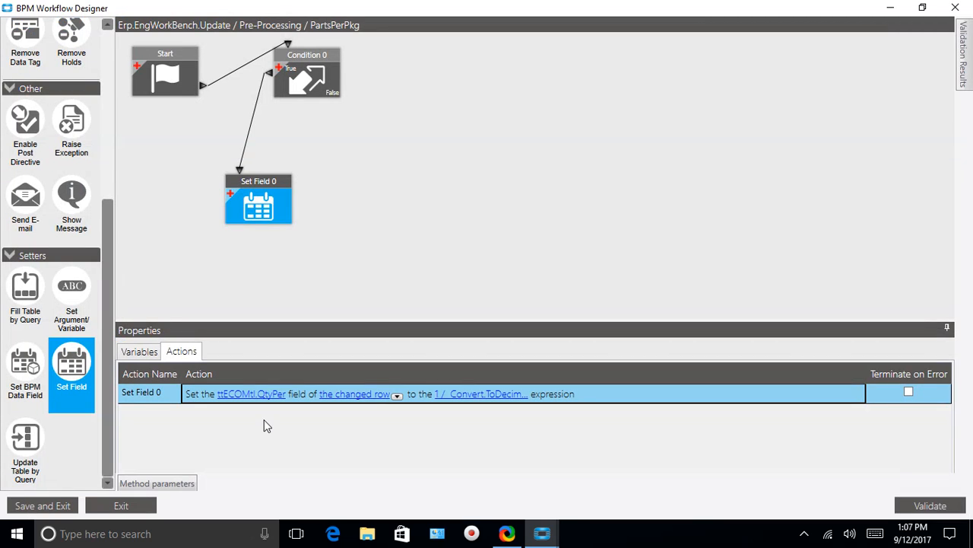
# Save and exit the workflow design, and save the PartsPerPkg directive with Enabled switched on.
pyautogui.click(54, 508)
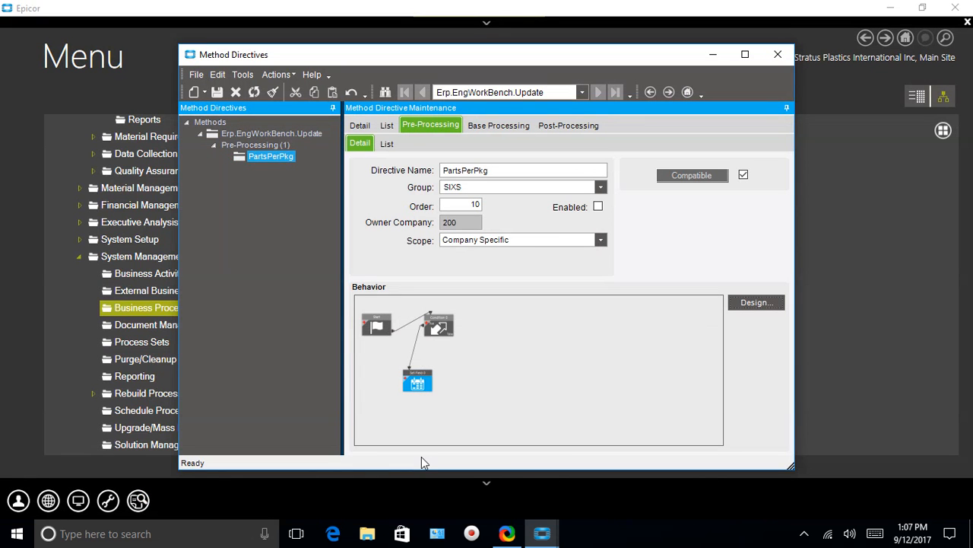
pyautogui.click(217, 92)
pyautogui.click(217, 92)
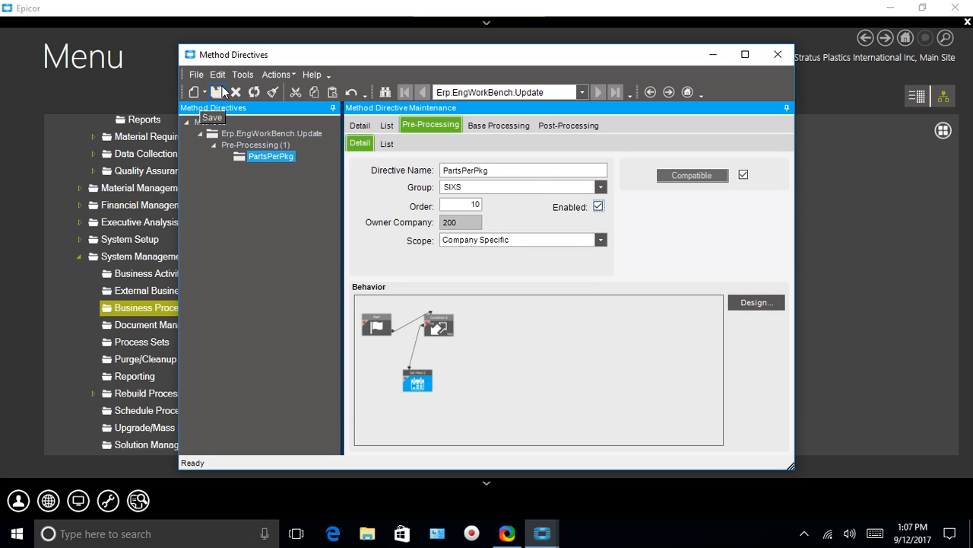
# Minimize Method Directives, search the menu for exte, and open Extended UD Table Field Map.
pyautogui.click(713, 55)
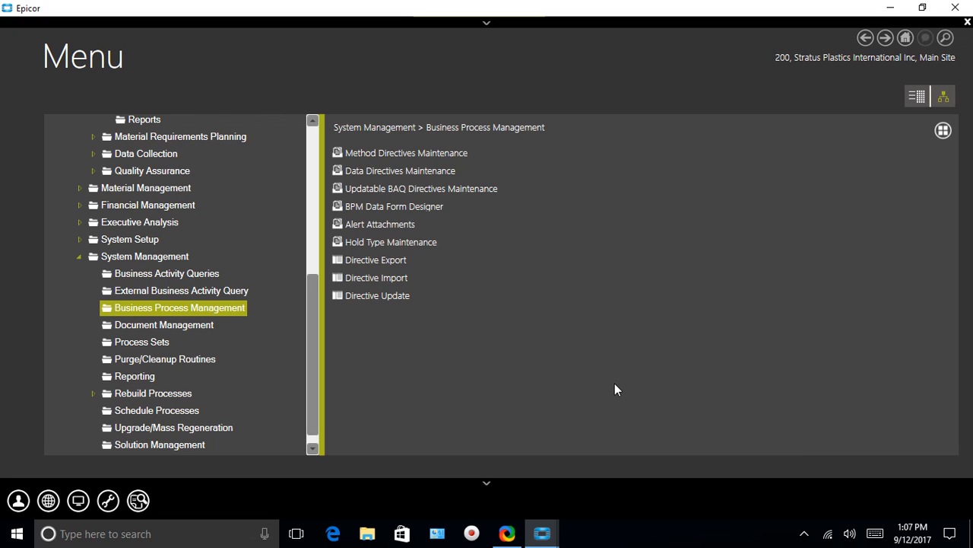
pyautogui.click(946, 37)
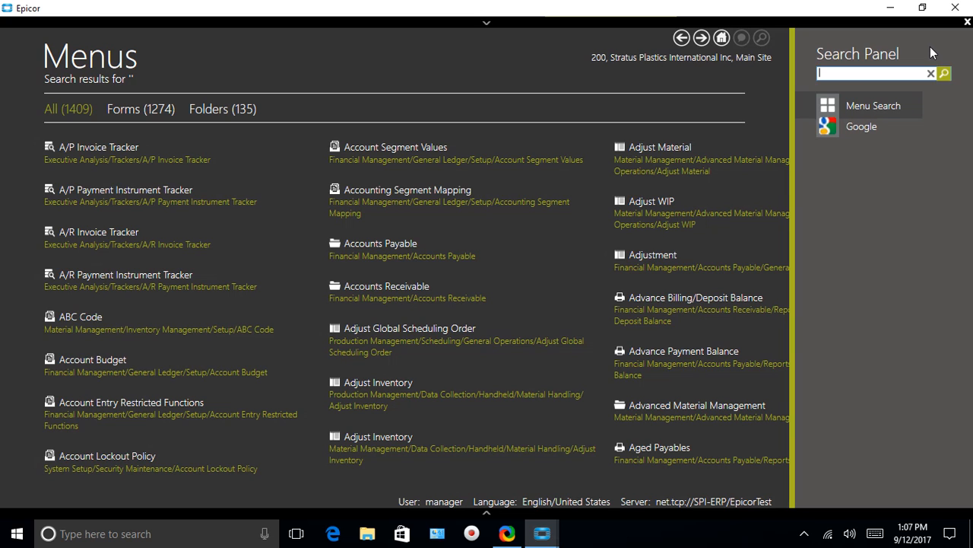
pyautogui.write('exte')
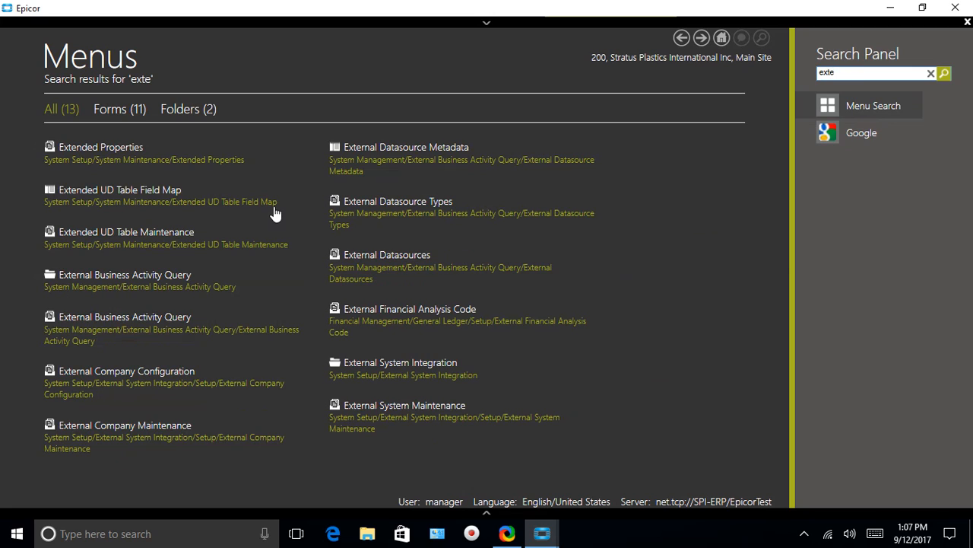
pyautogui.click(127, 189)
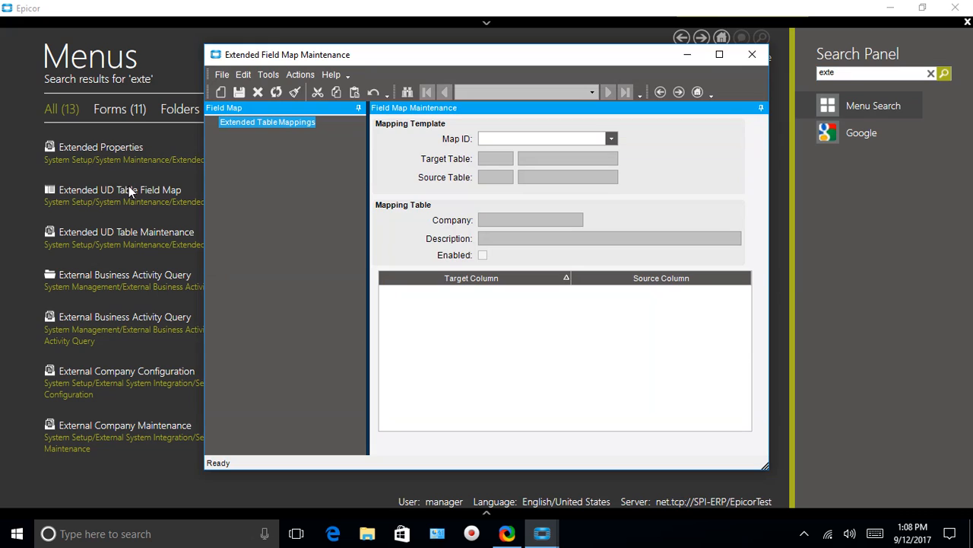
# Load the field map with target Erp.ECOMtl and source Erp.JobMtl, and map target column PartPerPkg_c to source column PartsPerPkg_c.
pyautogui.click(612, 139)
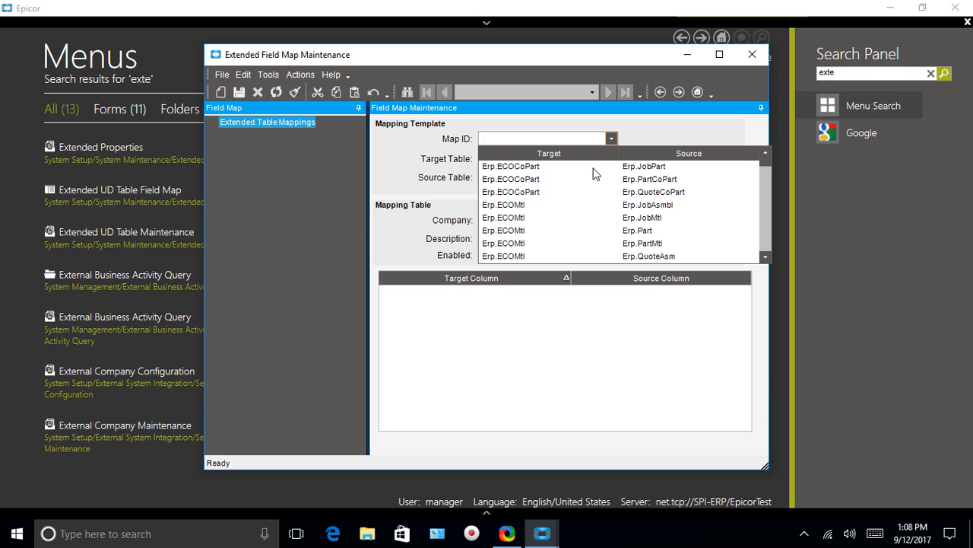
pyautogui.click(511, 206)
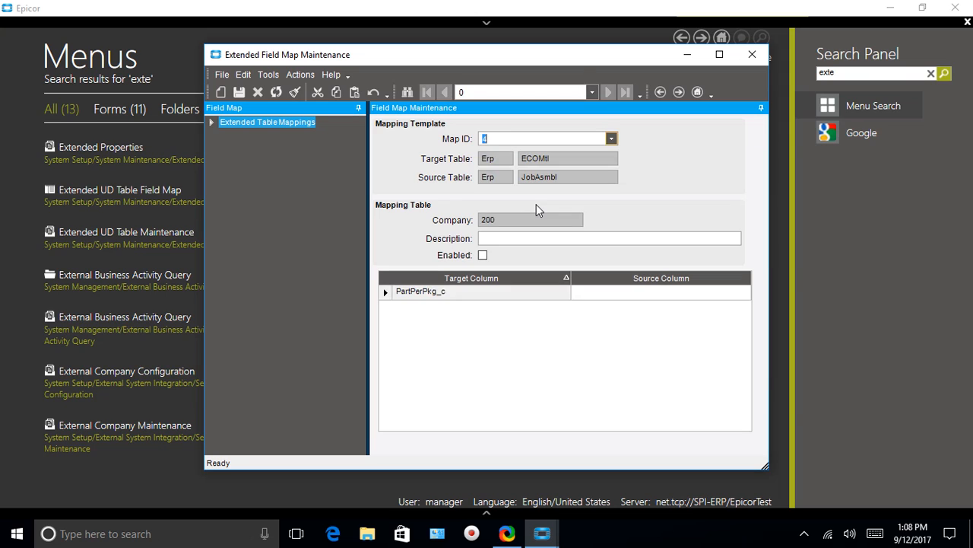
pyautogui.click(610, 138)
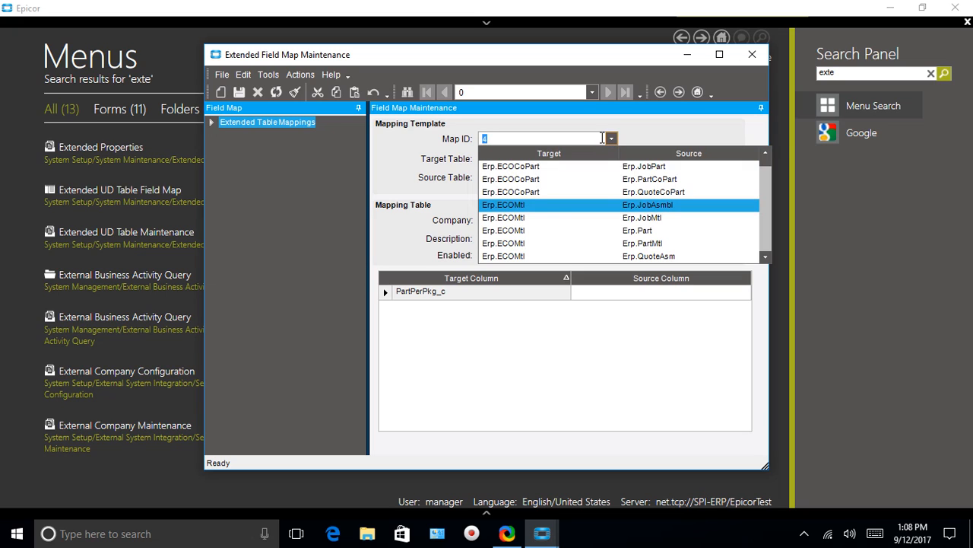
pyautogui.click(634, 218)
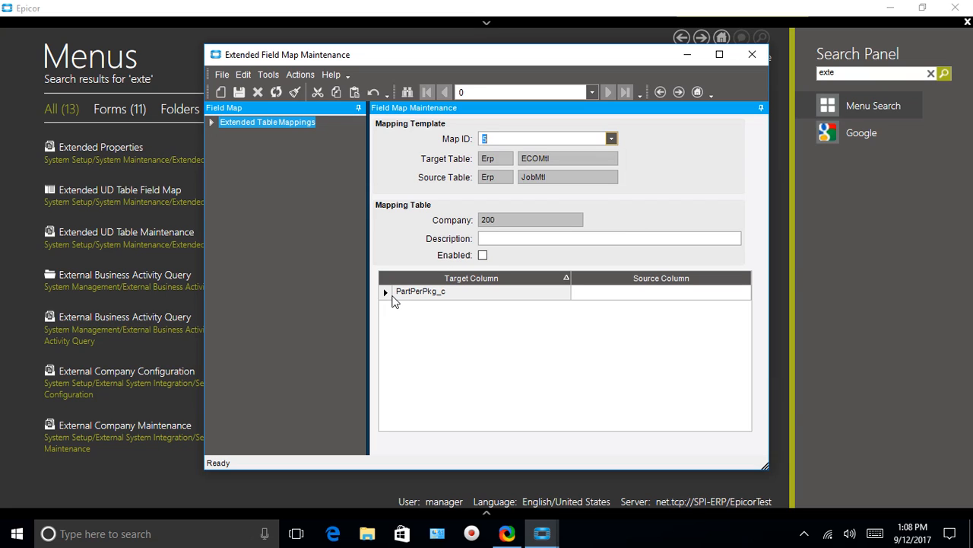
pyautogui.click(746, 292)
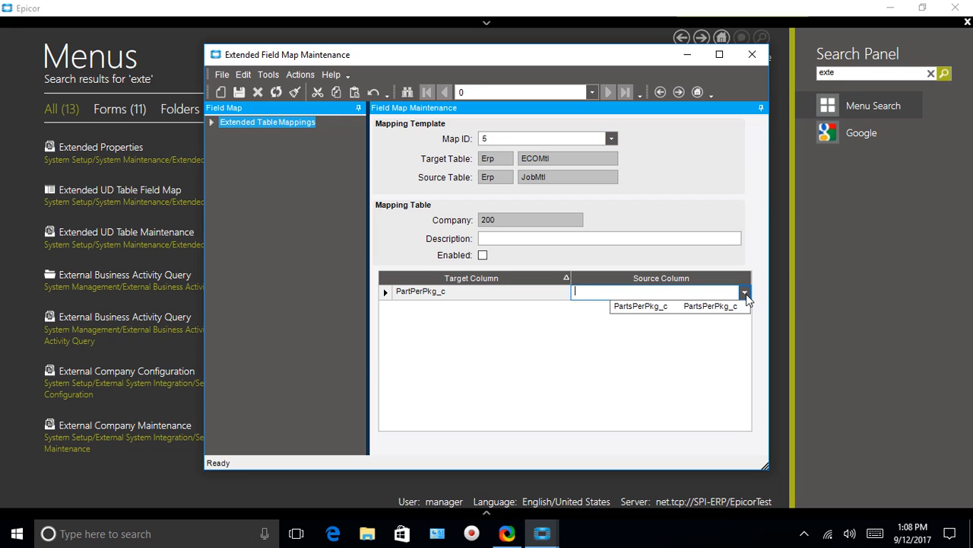
pyautogui.click(704, 308)
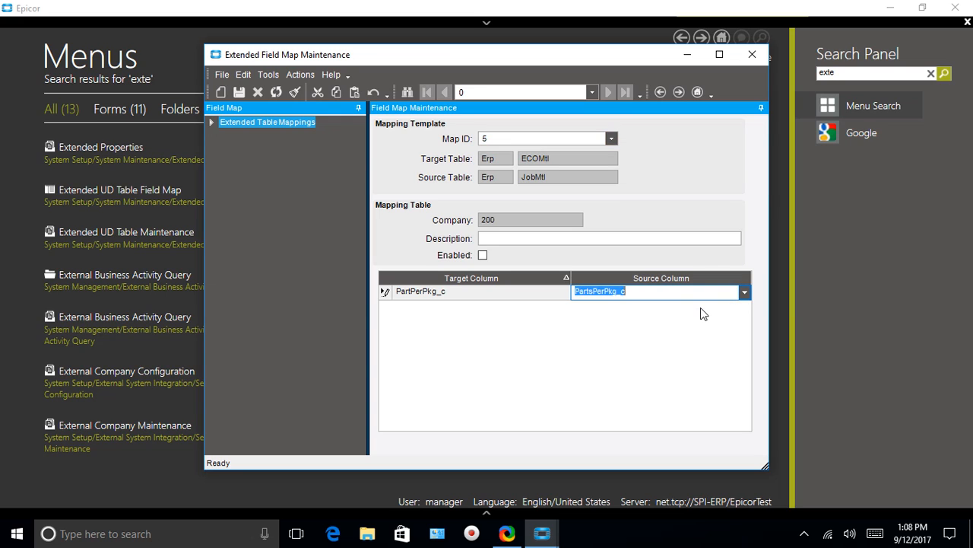
# Enable the field mapping from Erp.JobMtl to Erp.ECOMtl and save it.
pyautogui.click(483, 255)
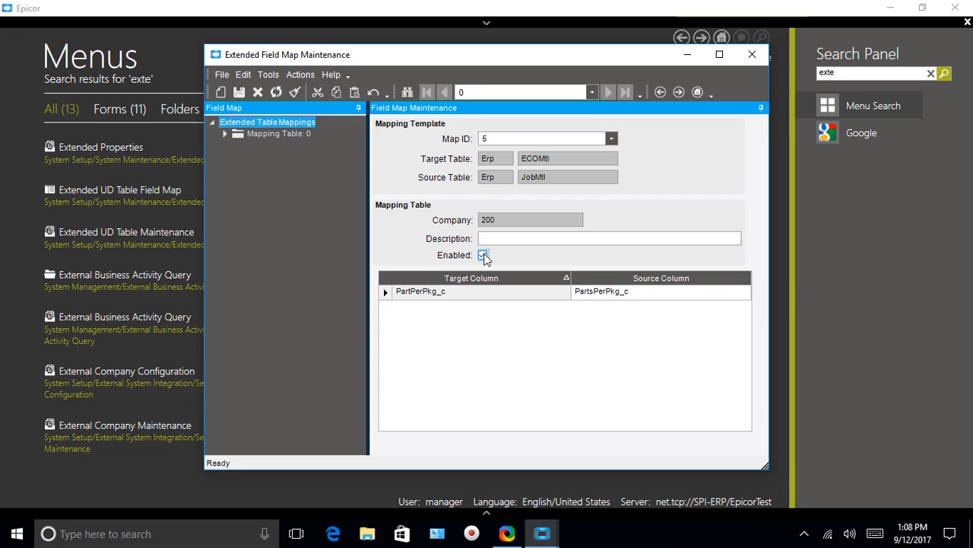
pyautogui.click(241, 89)
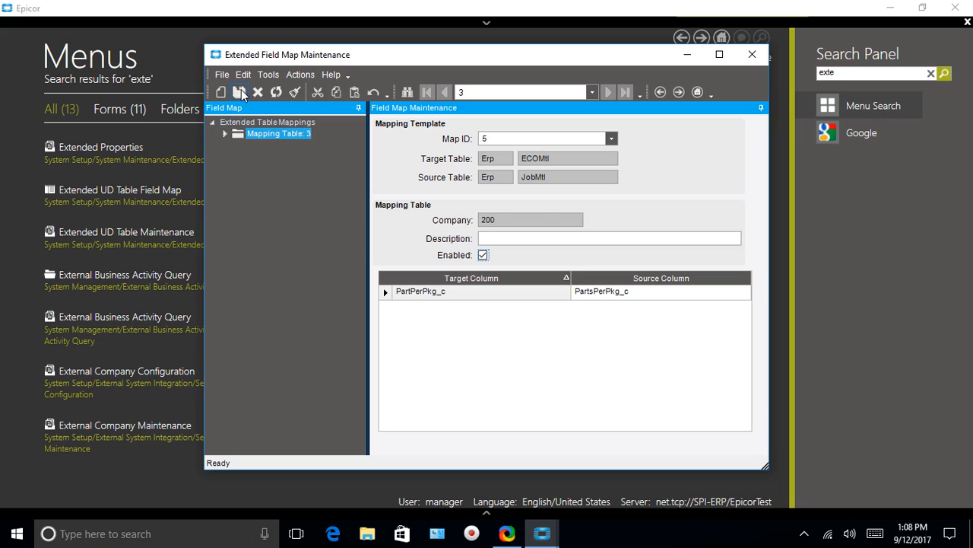
# Load the field map with target Erp.ECOMtl and source Erp.QuoteMtl.
pyautogui.click(612, 139)
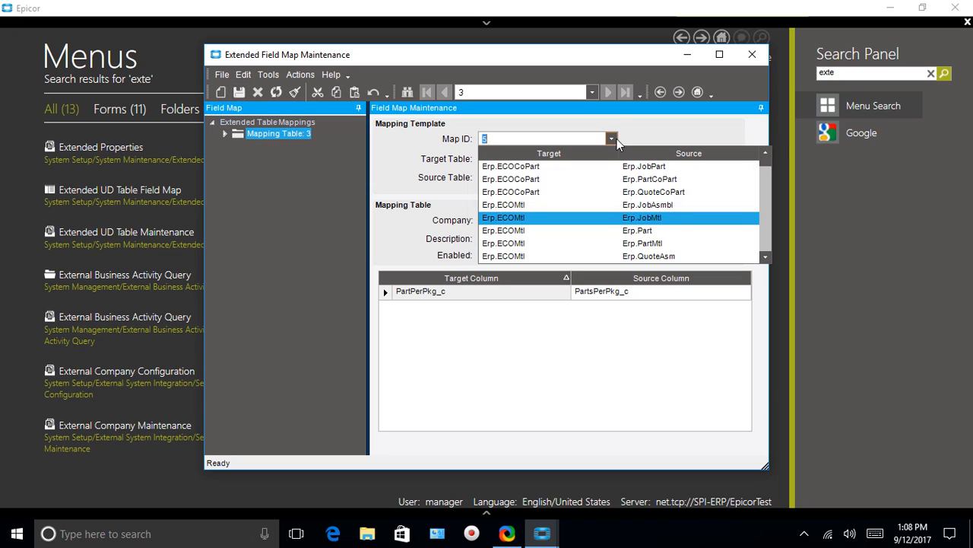
pyautogui.click(766, 257)
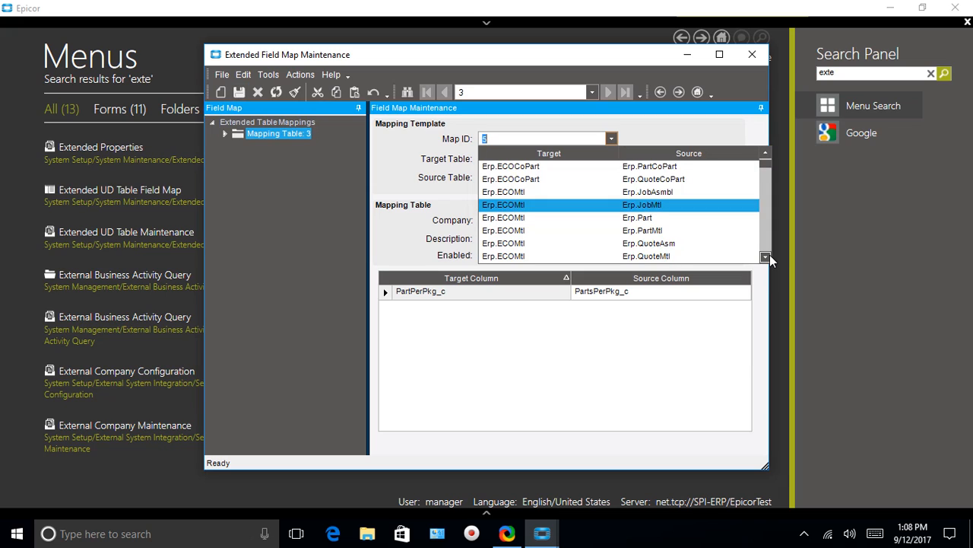
pyautogui.doubleClick(766, 257)
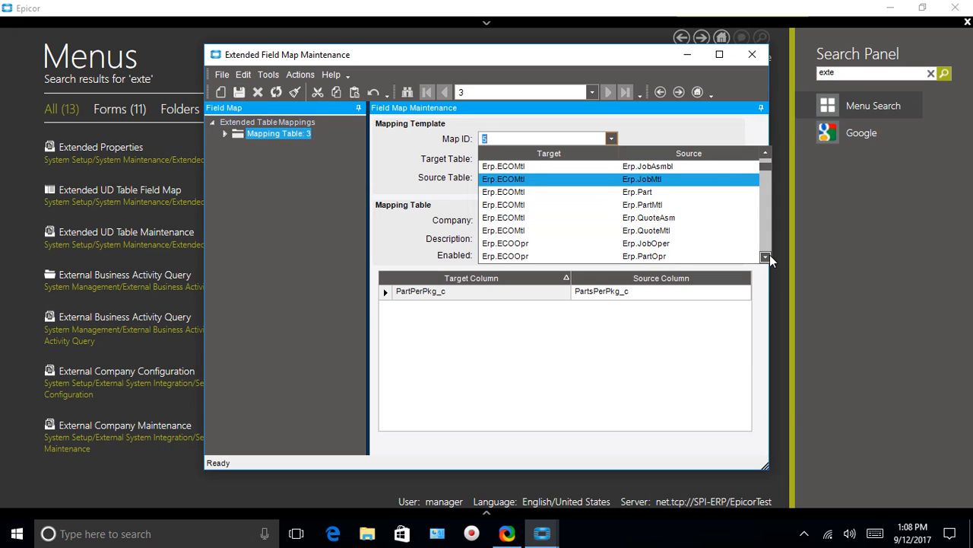
pyautogui.click(646, 231)
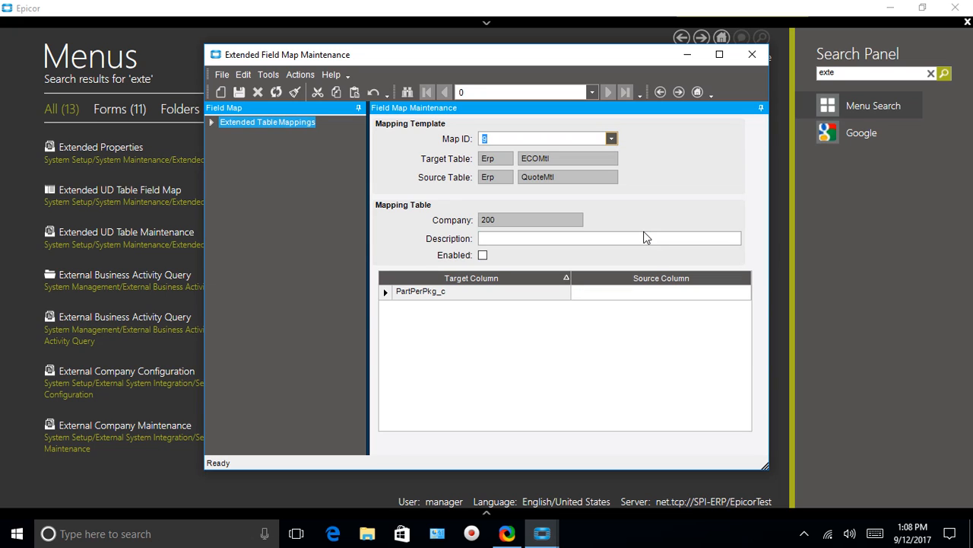
# Map target column PartPerPkg_c to source column PartsPerPkg_c for the QuoteMtl source, and save the mapping with Enabled switched on.
pyautogui.click(665, 292)
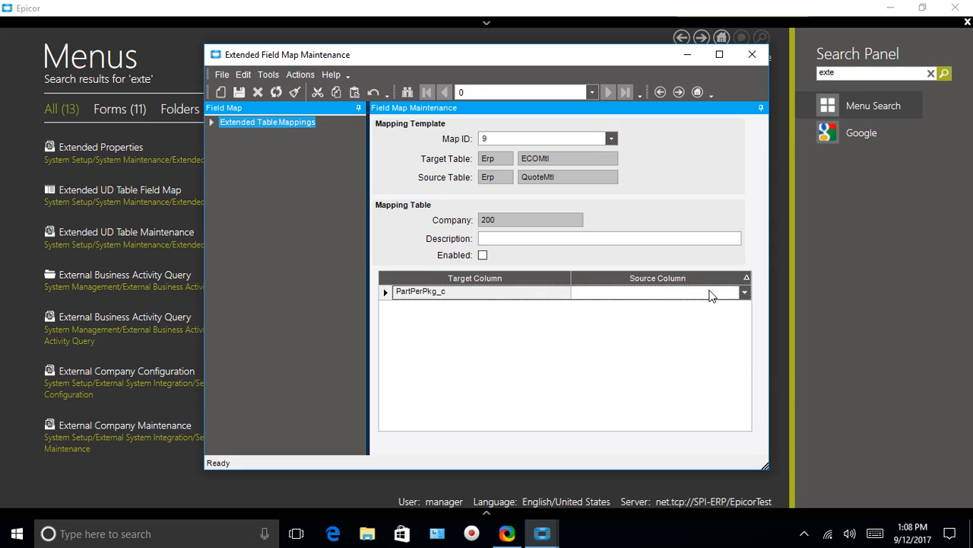
pyautogui.click(711, 295)
pyautogui.click(694, 308)
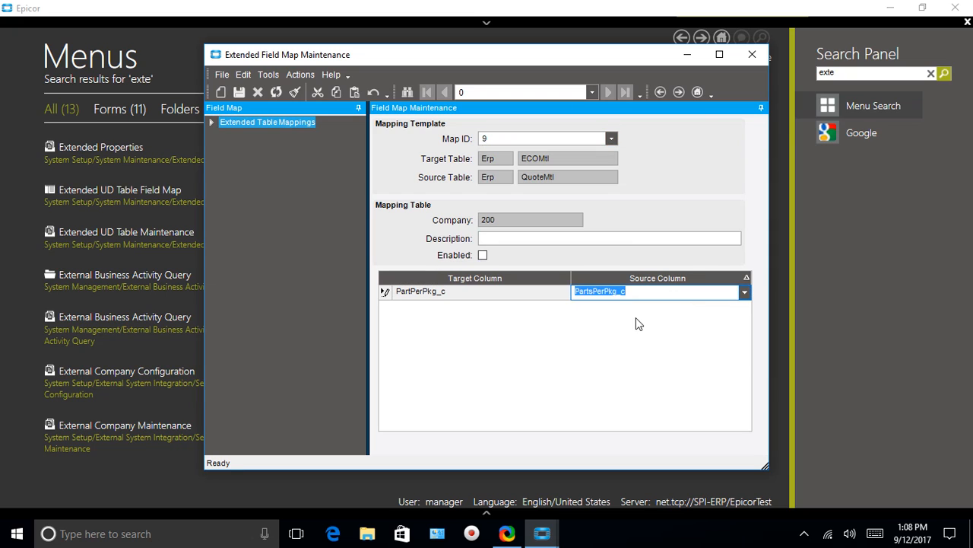
pyautogui.click(241, 97)
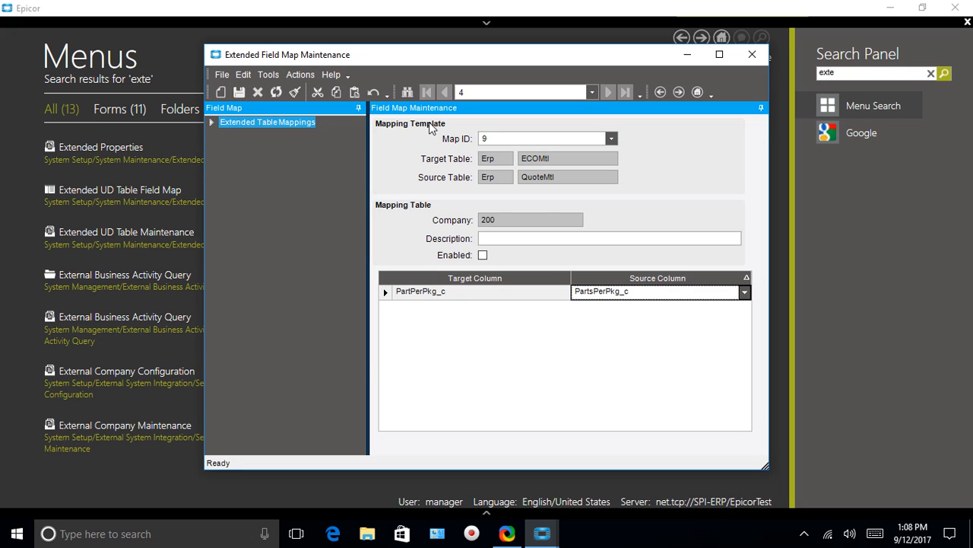
pyautogui.click(237, 92)
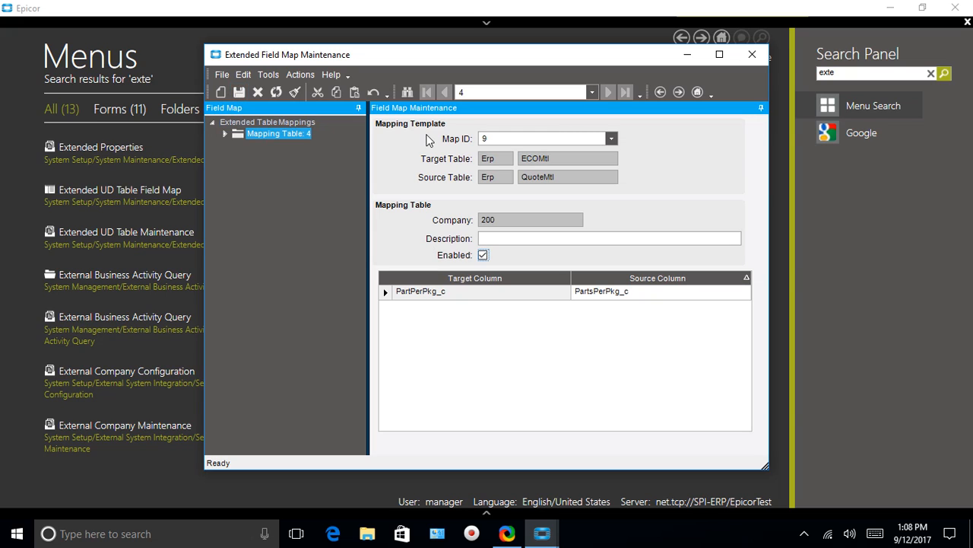
pyautogui.click(612, 139)
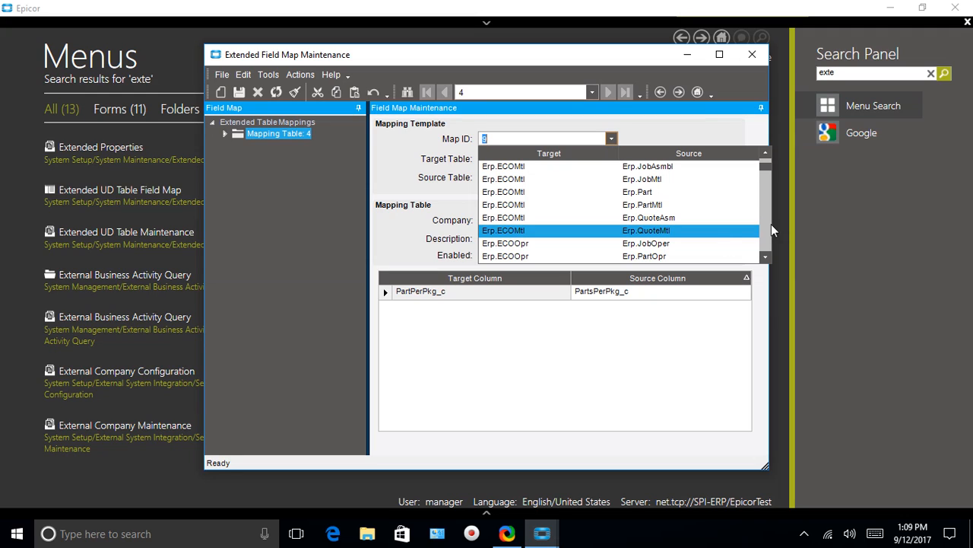
pyautogui.moveTo(765, 165); pyautogui.dragTo(761, 178)
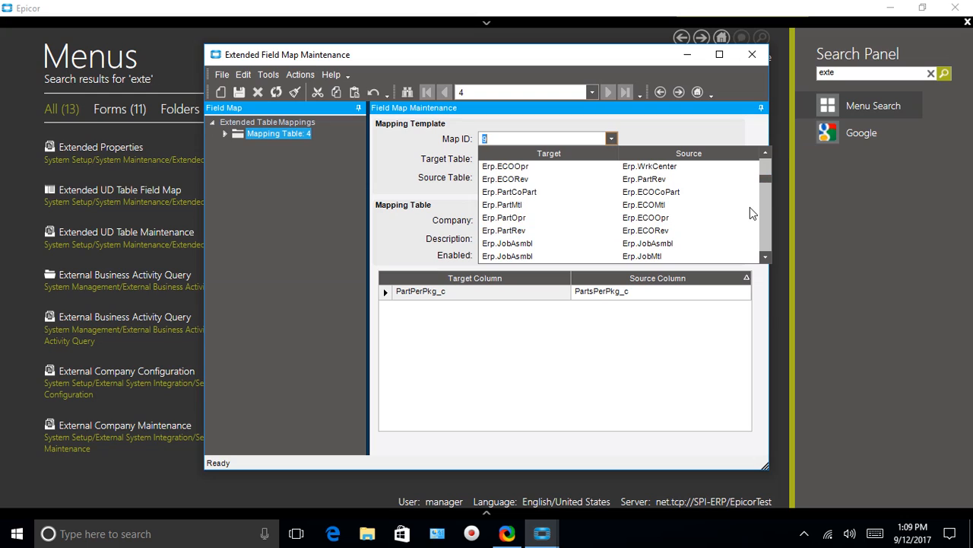
pyautogui.moveTo(768, 262); pyautogui.dragTo(767, 260)
pyautogui.click(767, 259)
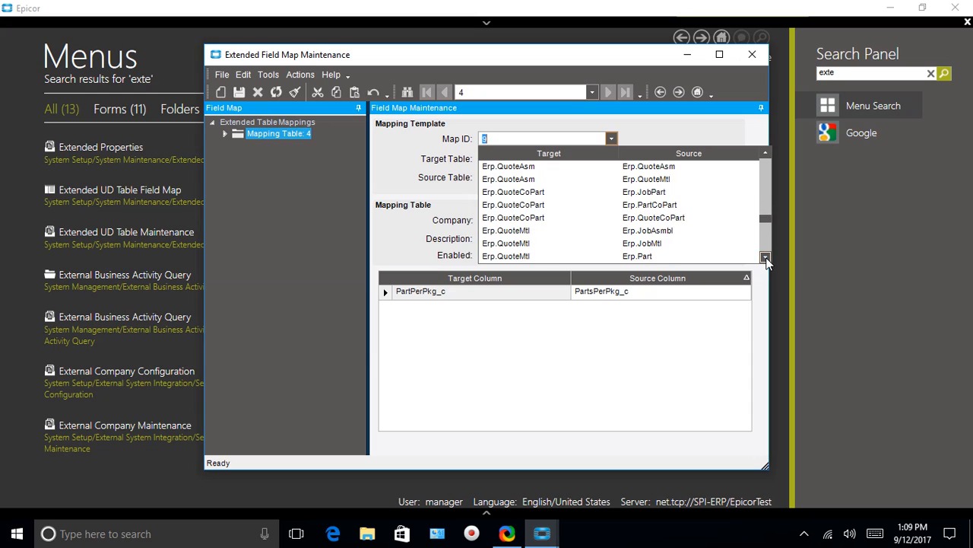
pyautogui.click(766, 259)
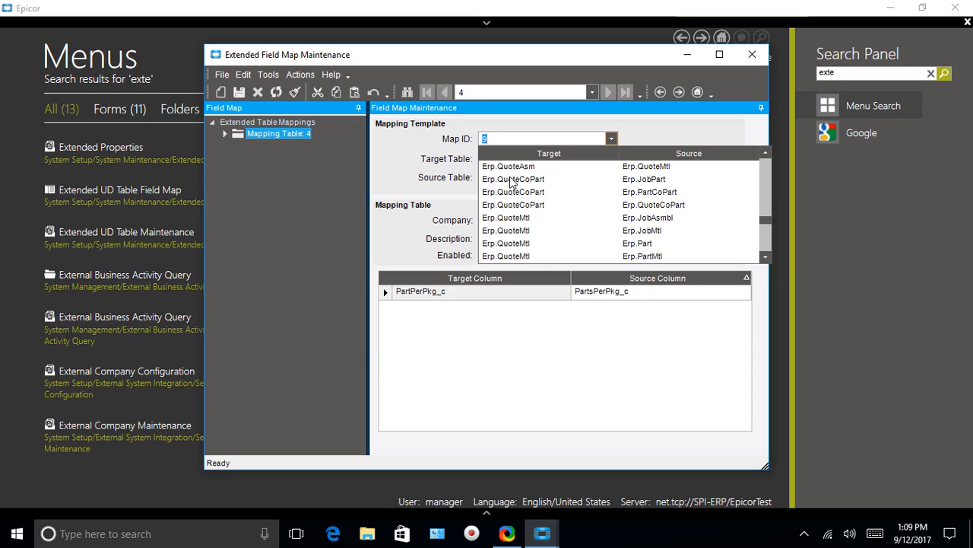
pyautogui.click(514, 218)
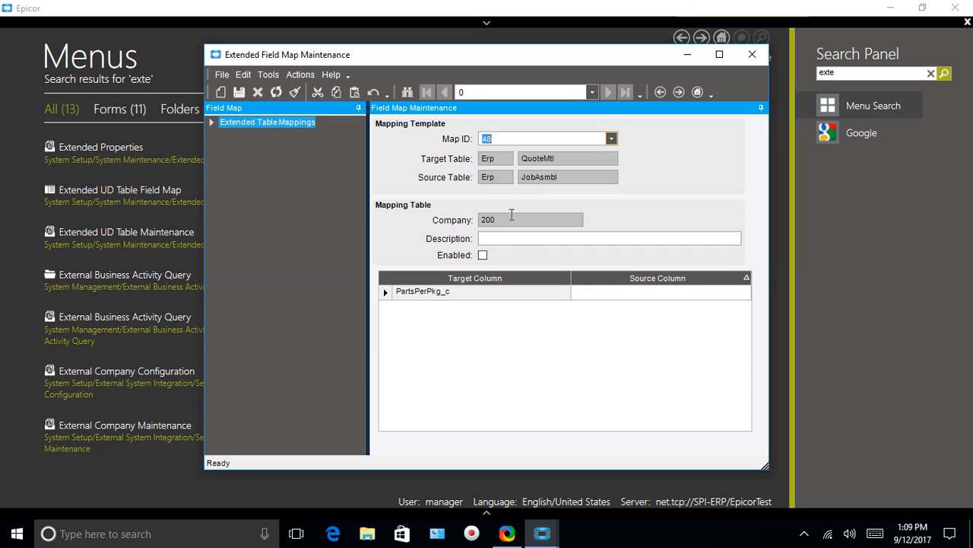
pyautogui.click(571, 160)
# Load the field map that has Erp.QuoteMtl as both target and source.
pyautogui.click(612, 139)
pyautogui.click(612, 139)
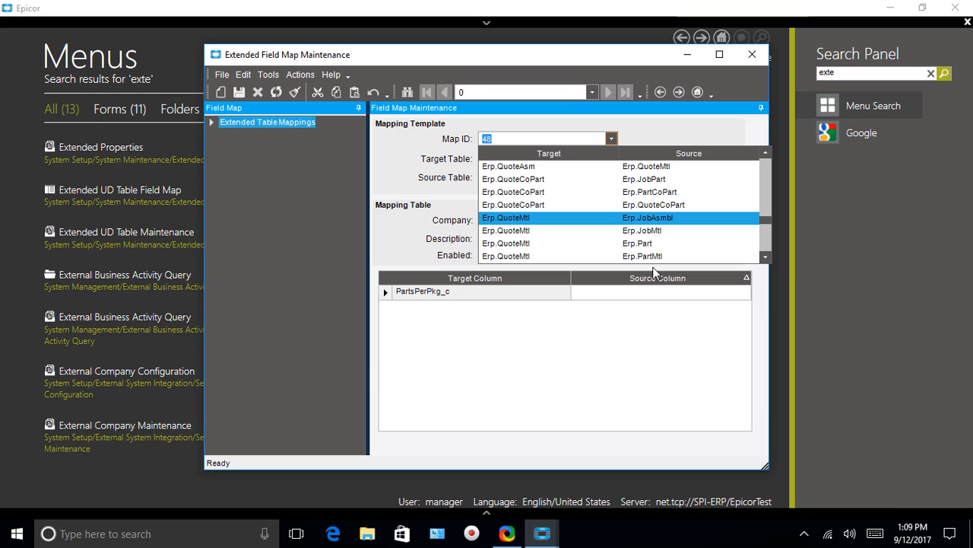
pyautogui.doubleClick(767, 259)
pyautogui.click(767, 258)
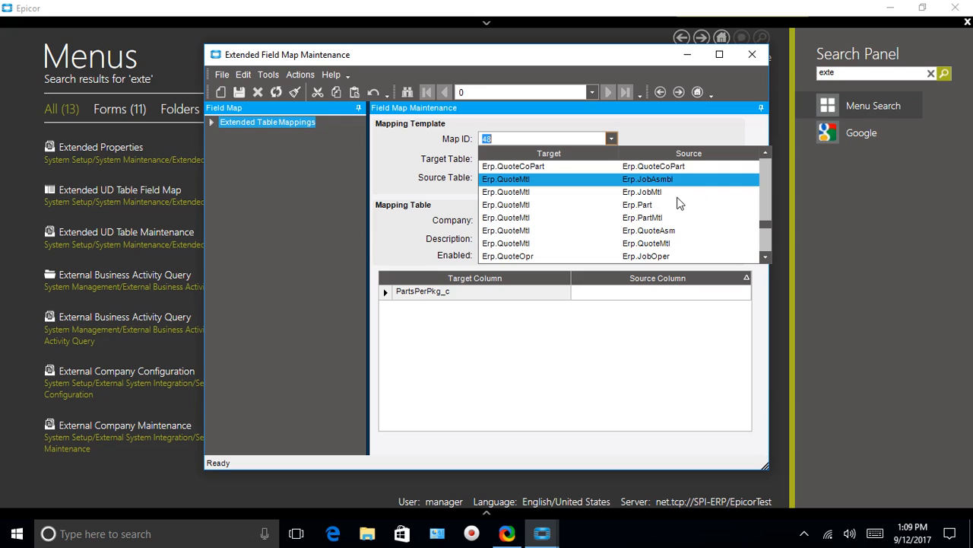
pyautogui.click(645, 242)
# Map target column PartsPerPkg_c to source column PartsPerPkg_c, save the mapping as enabled, and close Extended Field Map Maintenance.
pyautogui.click(690, 296)
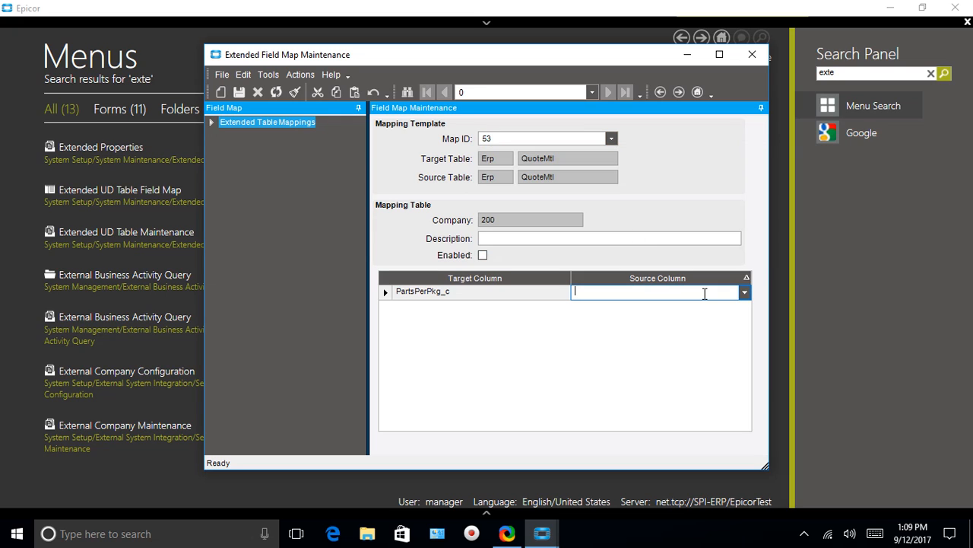
pyautogui.click(745, 293)
pyautogui.click(676, 308)
pyautogui.click(483, 255)
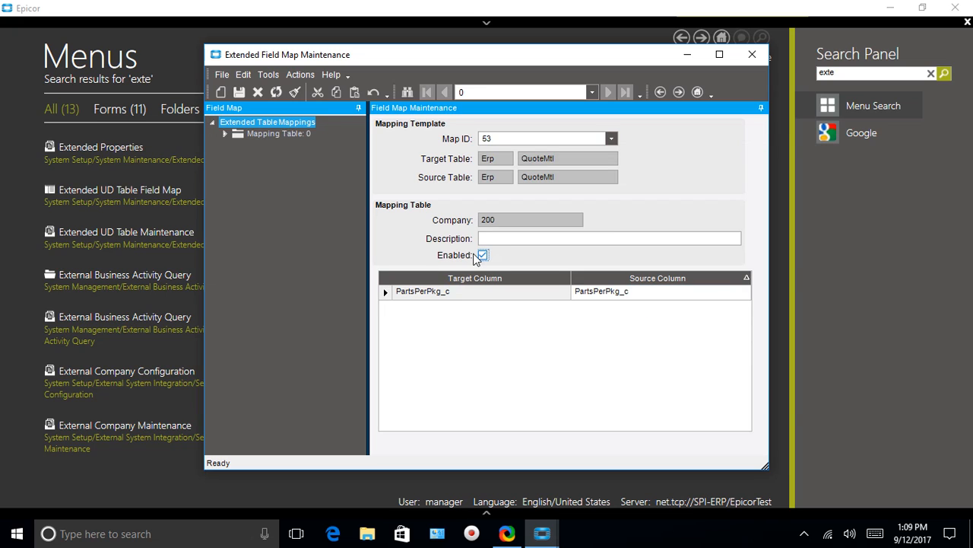
pyautogui.click(240, 91)
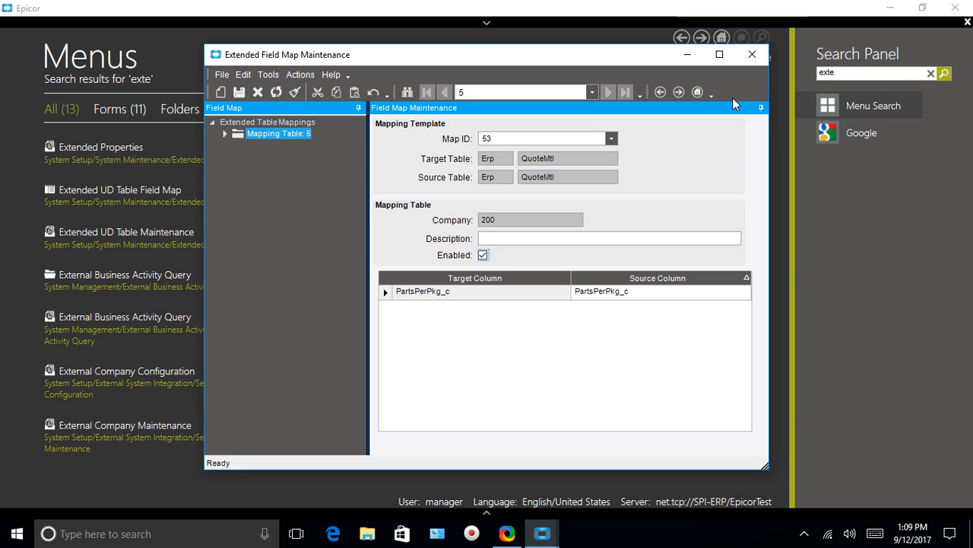
pyautogui.click(751, 54)
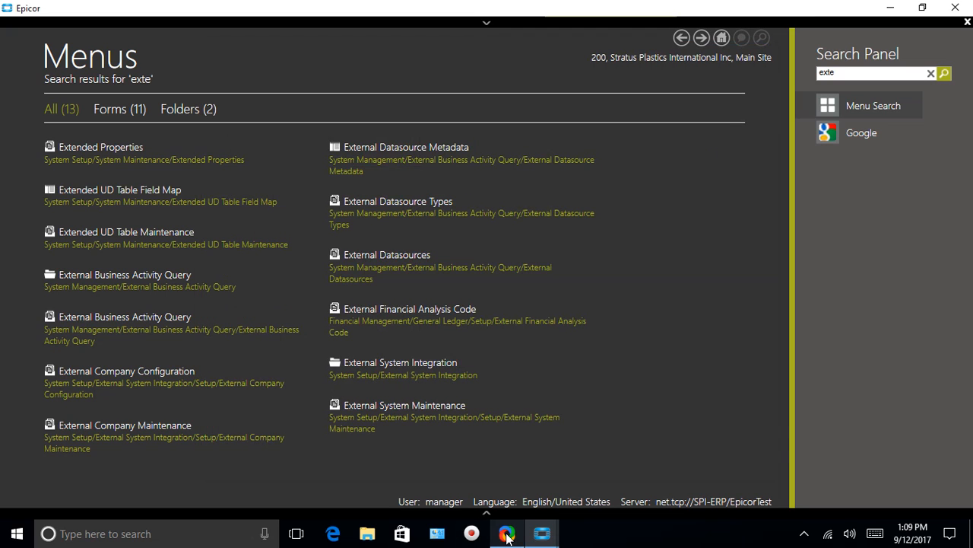